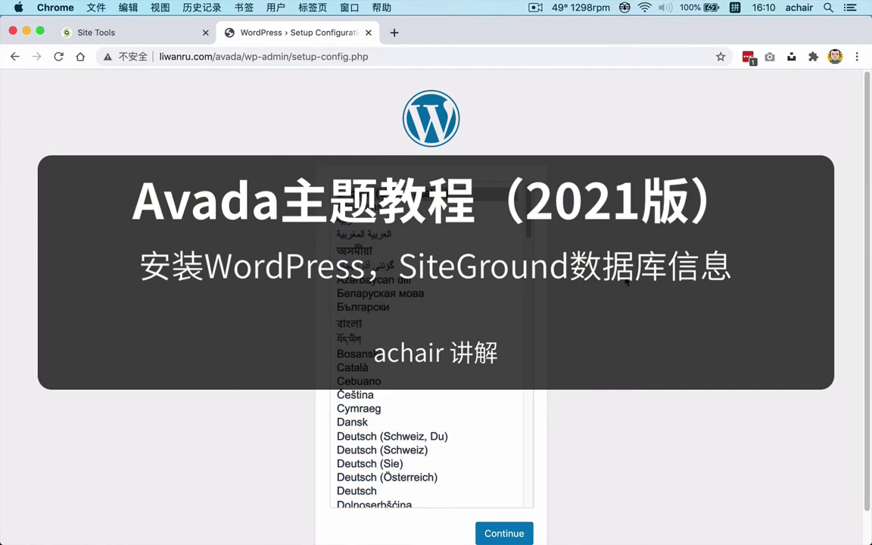
Choose 简体中文 as the installer language and continue to the Chinese welcome page.
{"action": "left_click", "coordinate": [562, 250]}
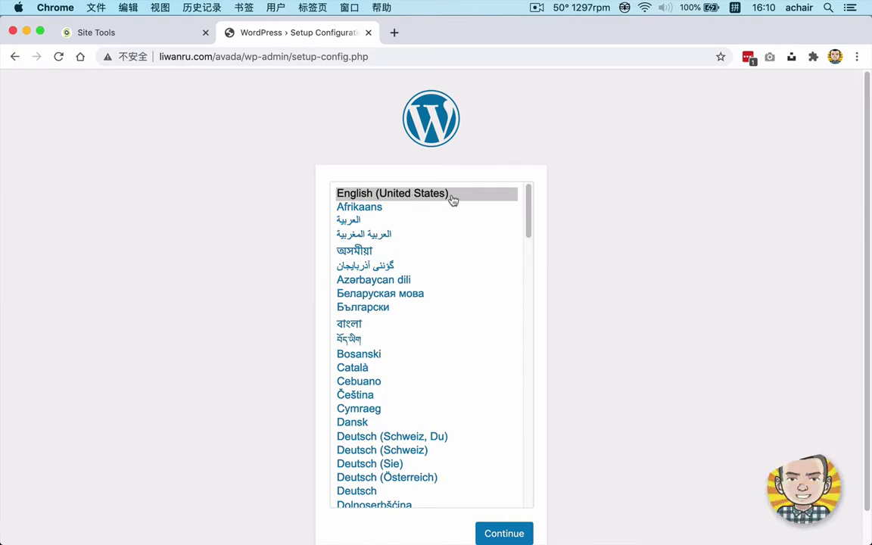
{"action": "left_click", "coordinate": [531, 205]}
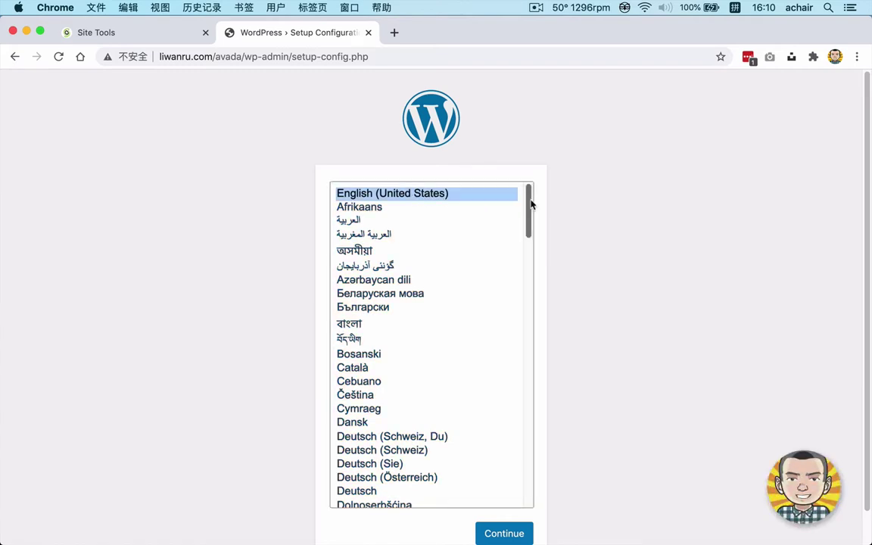
{"action": "left_click_drag", "start_coordinate": [530, 204], "coordinate": [534, 484]}
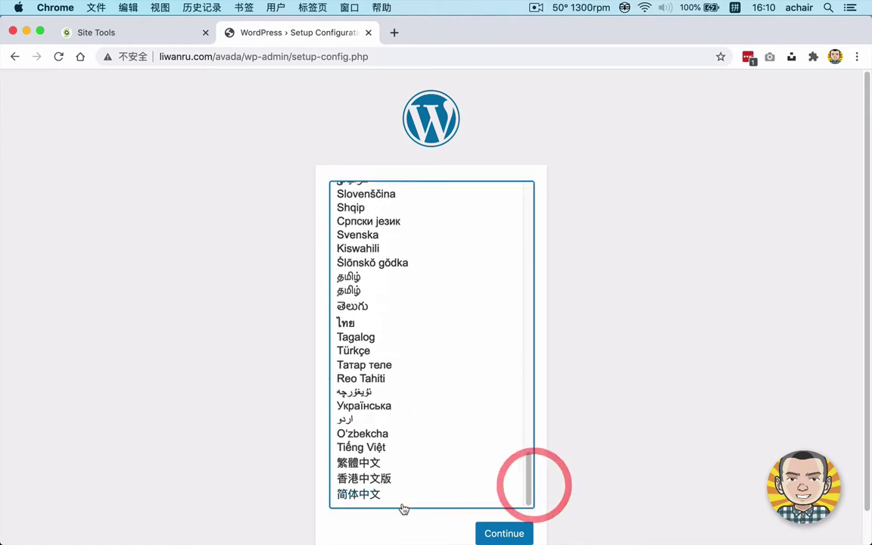
{"action": "left_click", "coordinate": [353, 495]}
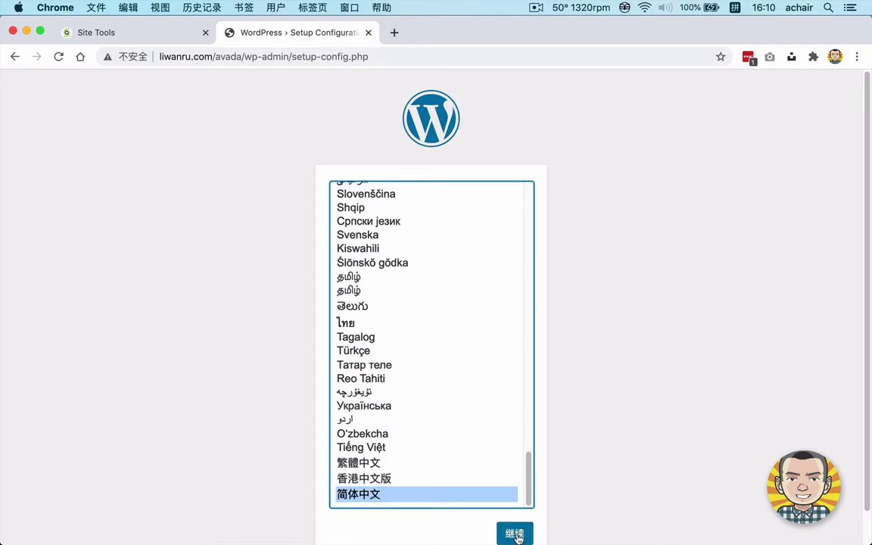
{"action": "left_click", "coordinate": [516, 534]}
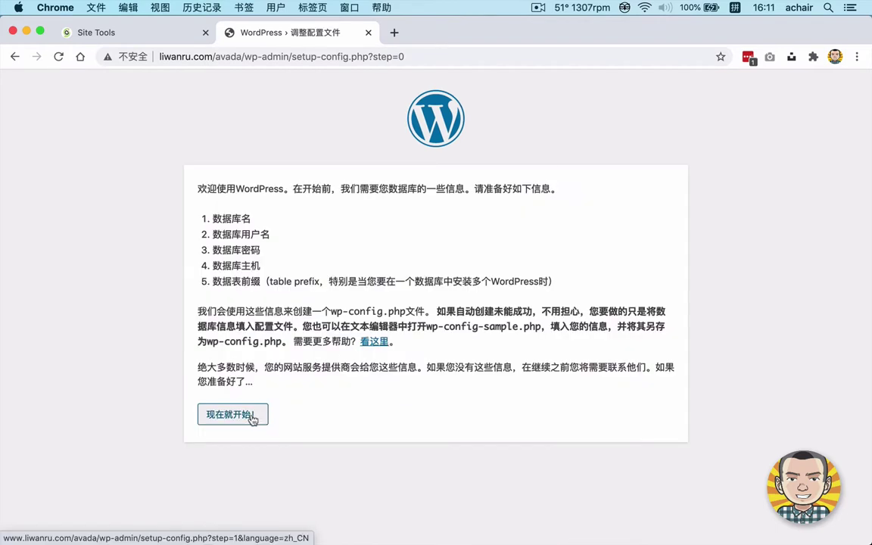
Start setup and look over the database name, username, password and host fields.
{"action": "left_click", "coordinate": [237, 415]}
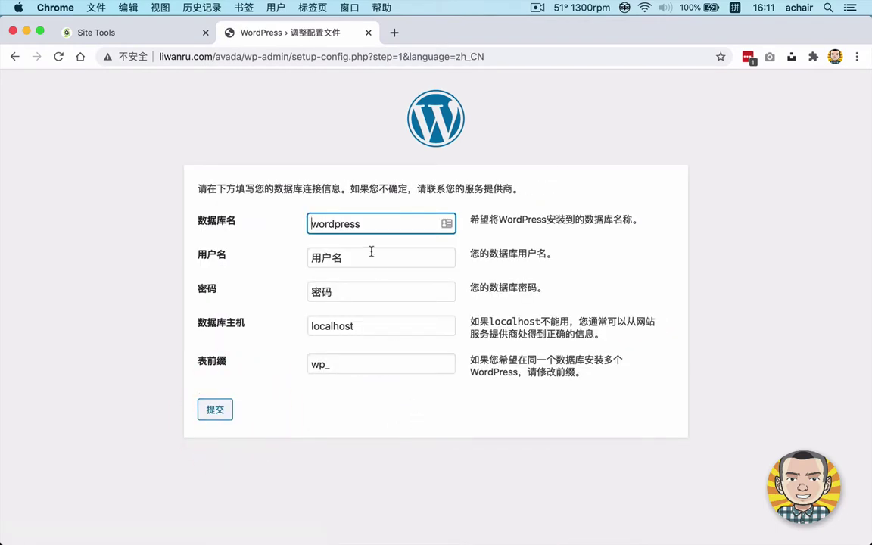
{"action": "left_click", "coordinate": [363, 255]}
{"action": "left_click", "coordinate": [371, 324]}
{"action": "left_click", "coordinate": [378, 293]}
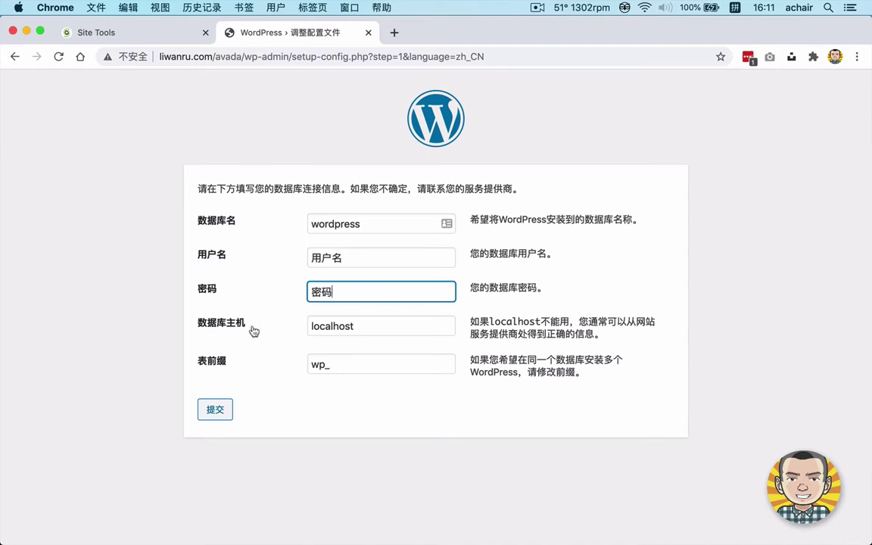
{"action": "key", "text": "Tab"}
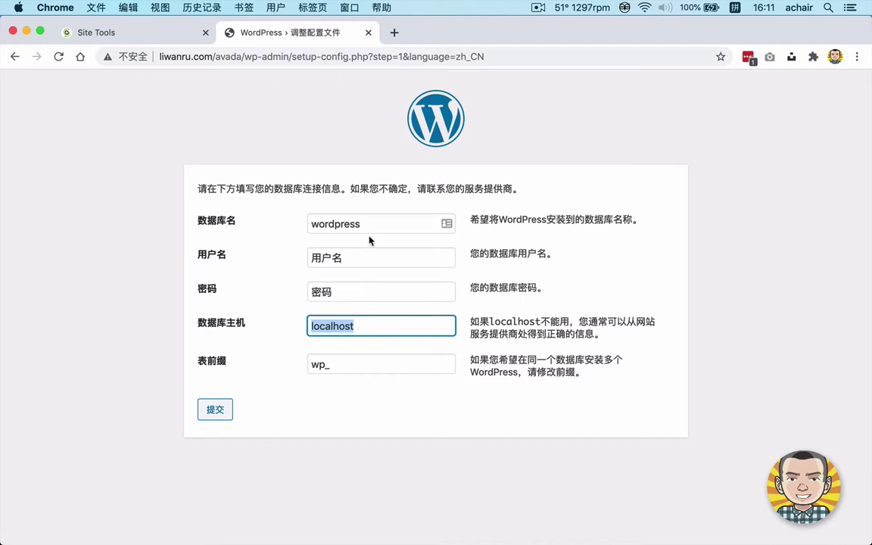
Select the default database name 'wordpress' and move through to the 用户名 and 密码 fields.
{"action": "left_click", "coordinate": [376, 233]}
{"action": "left_click", "coordinate": [383, 258]}
{"action": "left_click", "coordinate": [382, 290]}
{"action": "left_click", "coordinate": [375, 257]}
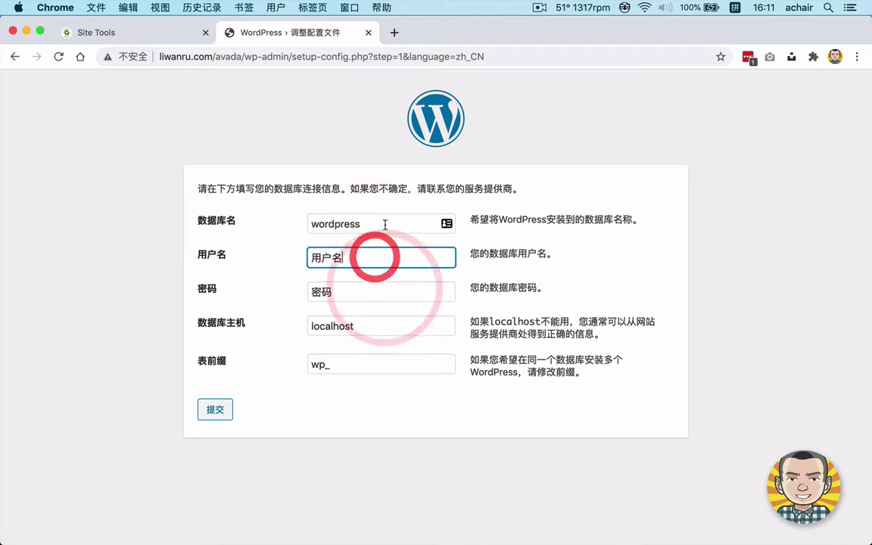
{"action": "left_click", "coordinate": [385, 224]}
{"action": "left_click_drag", "start_coordinate": [385, 224], "coordinate": [288, 222]}
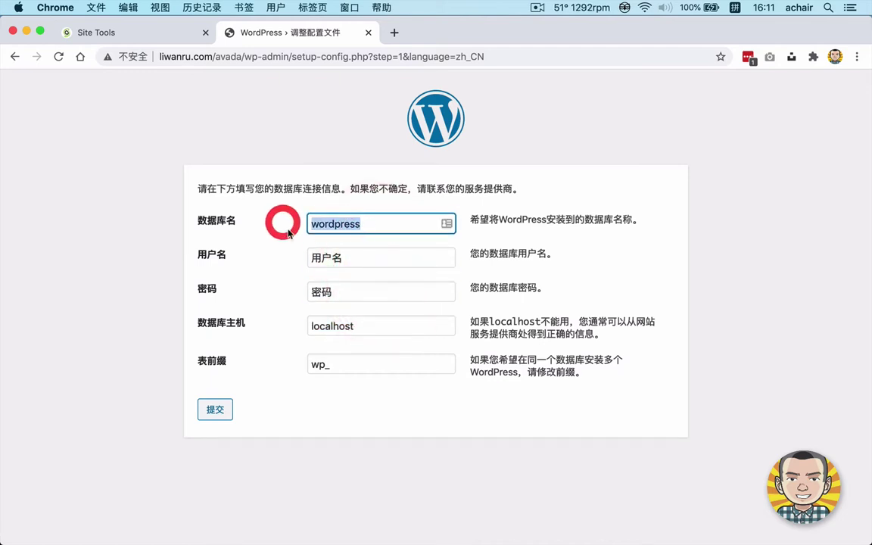
{"action": "key", "text": "Tab"}
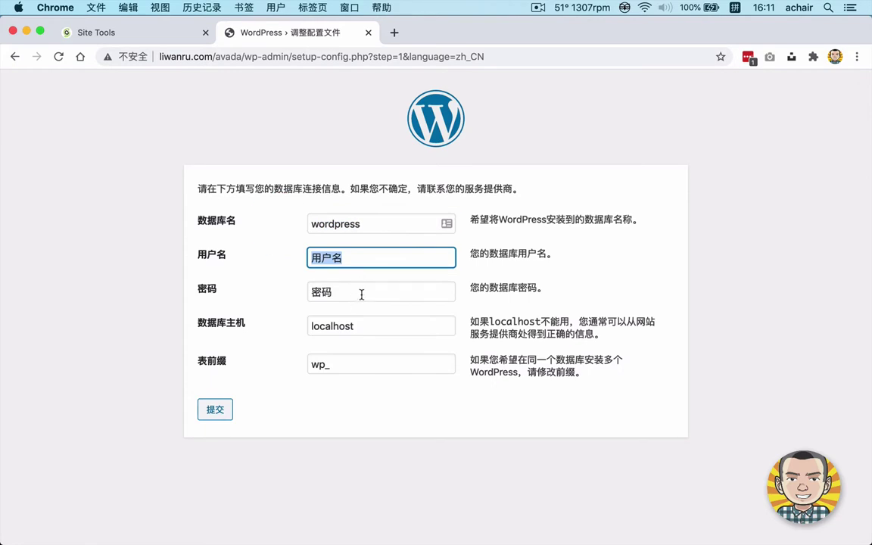
{"action": "key", "text": "Tab"}
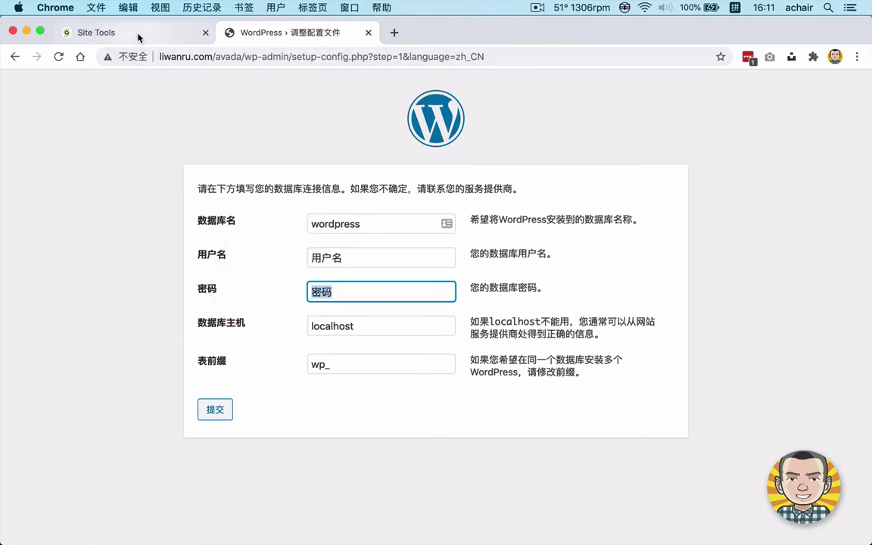
Open the MySQL Databases list in SiteGround Site Tools and find the Avada database.
{"action": "left_click", "coordinate": [138, 38]}
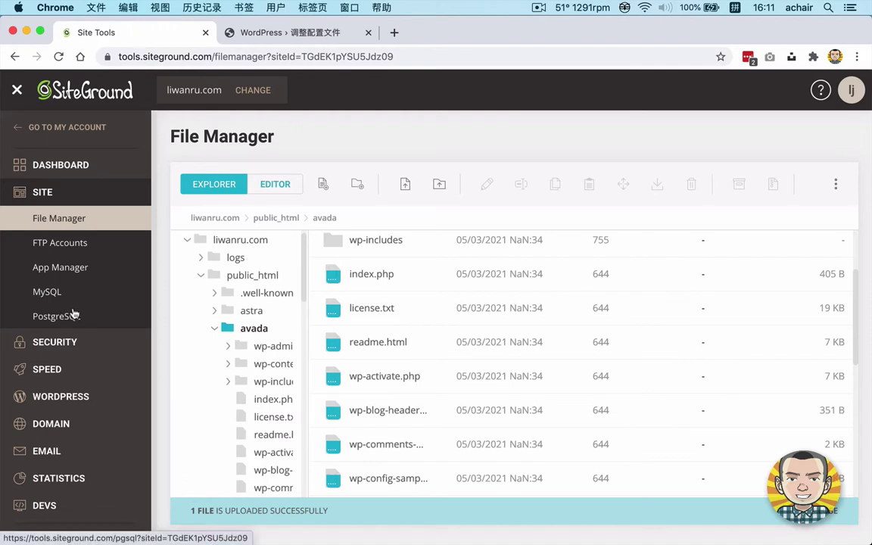
{"action": "left_click", "coordinate": [52, 298]}
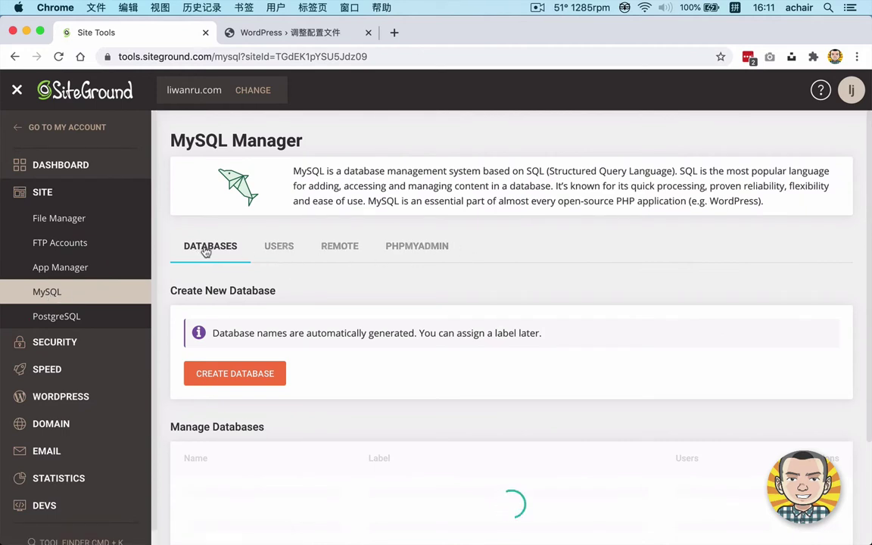
{"action": "left_click", "coordinate": [280, 248]}
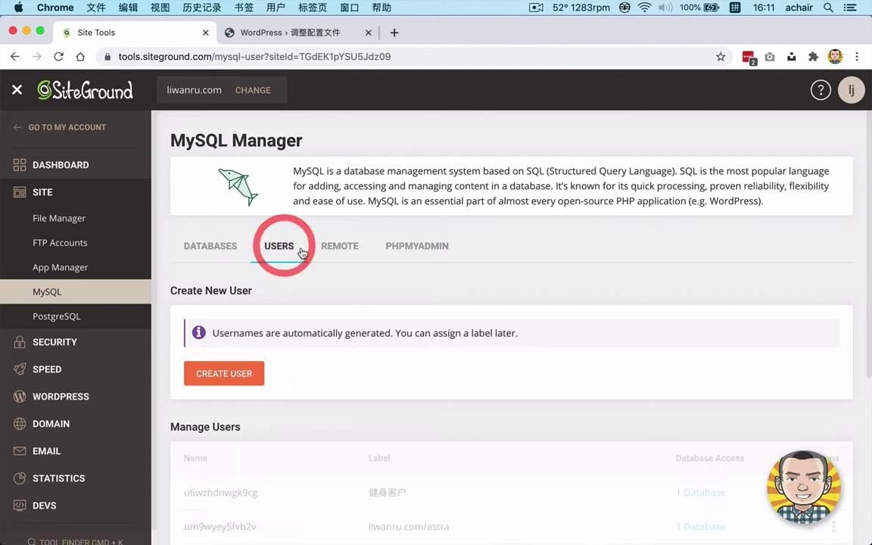
{"action": "left_click", "coordinate": [208, 246]}
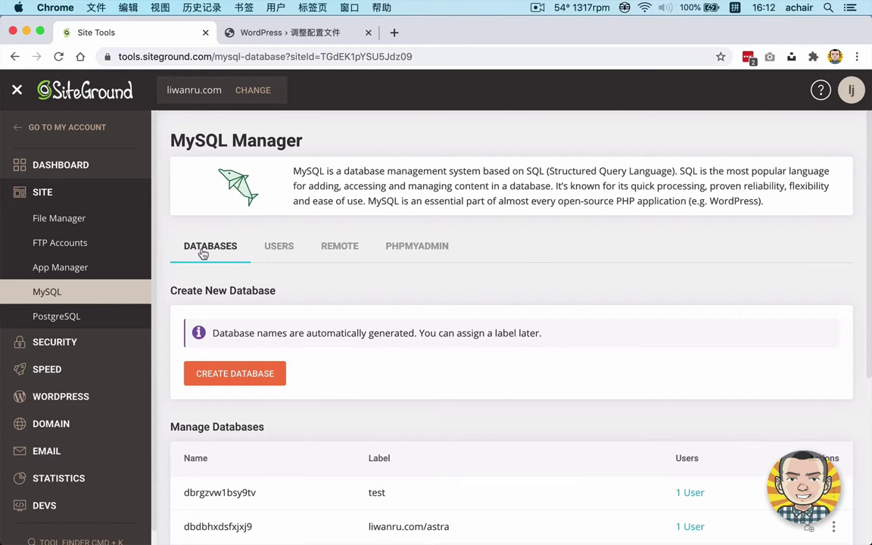
{"action": "scroll", "coordinate": [203, 253], "scroll_direction": "down", "scroll_amount": 6}
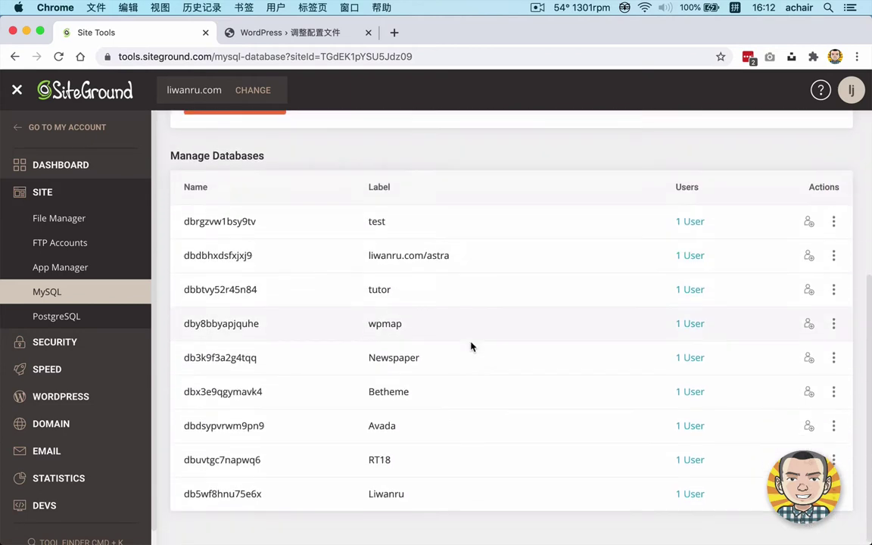
Copy the Avada database name dbdsypvrwm9pn9 and paste it into the 数据库名 field.
{"action": "left_click_drag", "start_coordinate": [368, 426], "coordinate": [404, 429]}
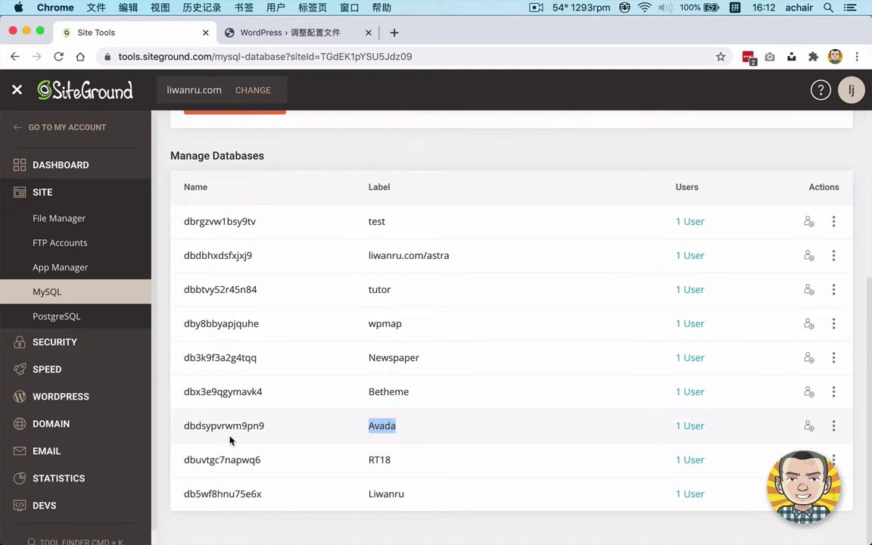
{"action": "double_click", "coordinate": [199, 426]}
{"action": "key", "text": "super+c"}
{"action": "right_click", "coordinate": [223, 426]}
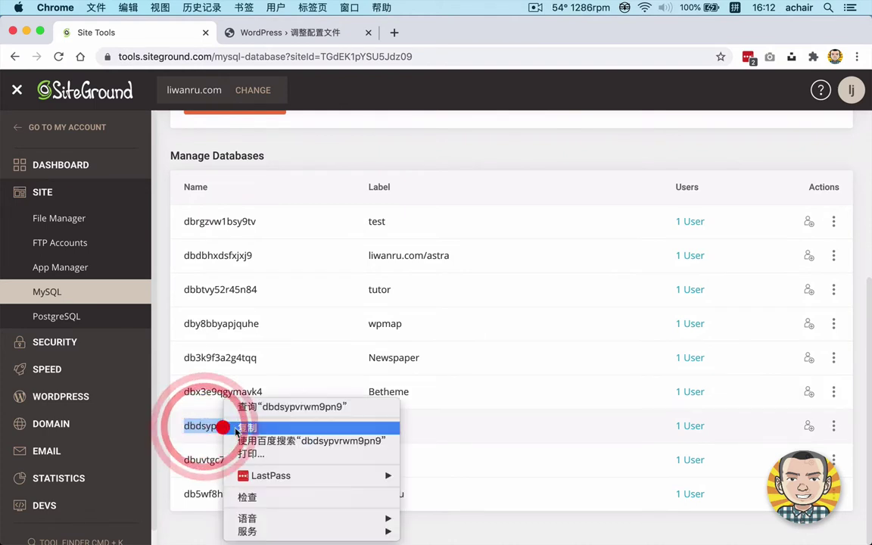
{"action": "left_click", "coordinate": [271, 433]}
{"action": "key", "text": "ctrl+Tab"}
{"action": "key", "text": "super+v"}
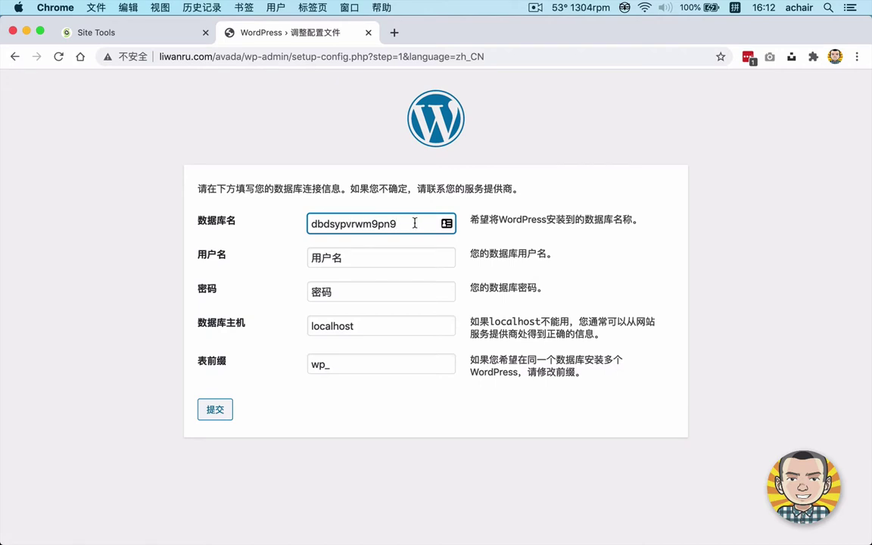
{"action": "double_click", "coordinate": [351, 223]}
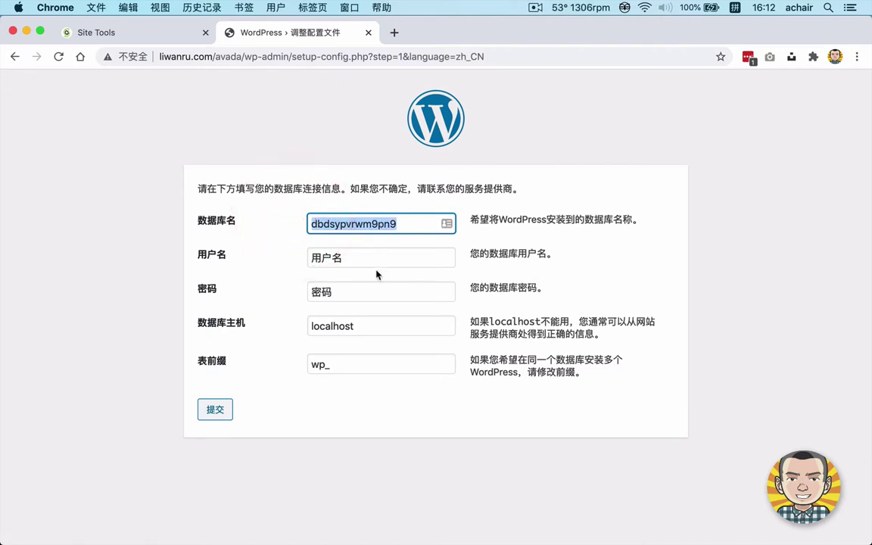
Switch to the MySQL Users list in Site Tools and scroll down to the Avada user.
{"action": "left_click", "coordinate": [136, 34]}
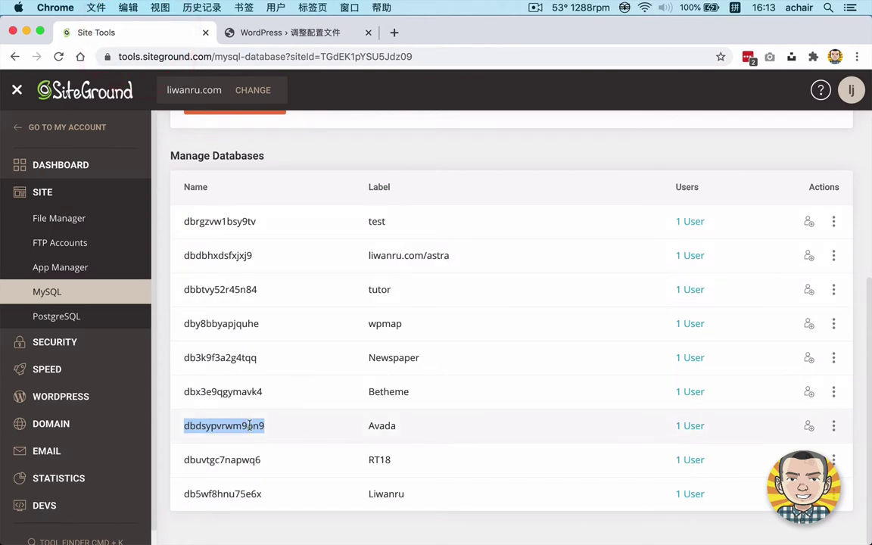
{"action": "scroll", "coordinate": [370, 346], "scroll_direction": "up", "scroll_amount": 5}
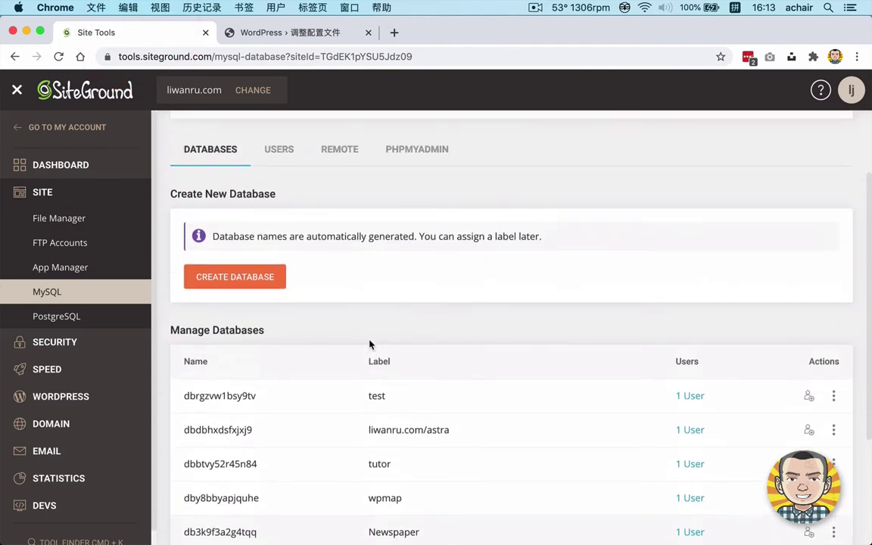
{"action": "left_click", "coordinate": [278, 187]}
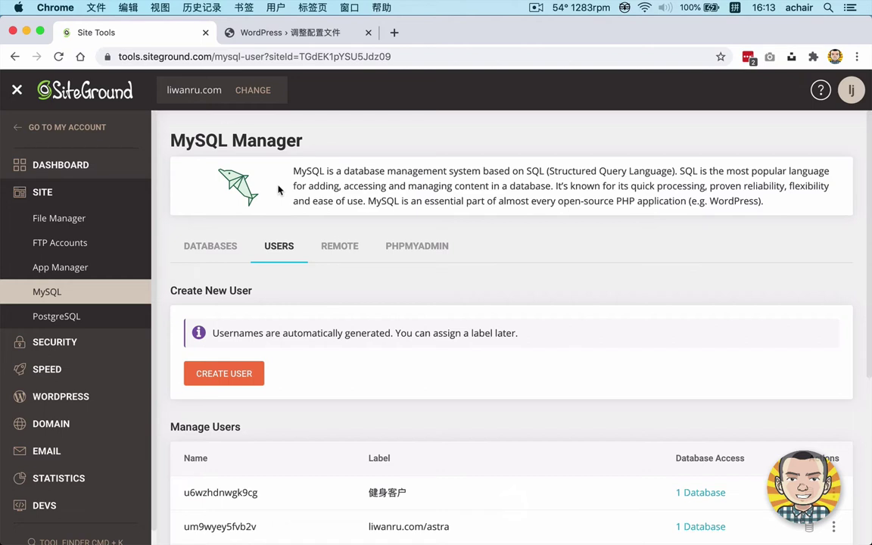
{"action": "left_click", "coordinate": [229, 258]}
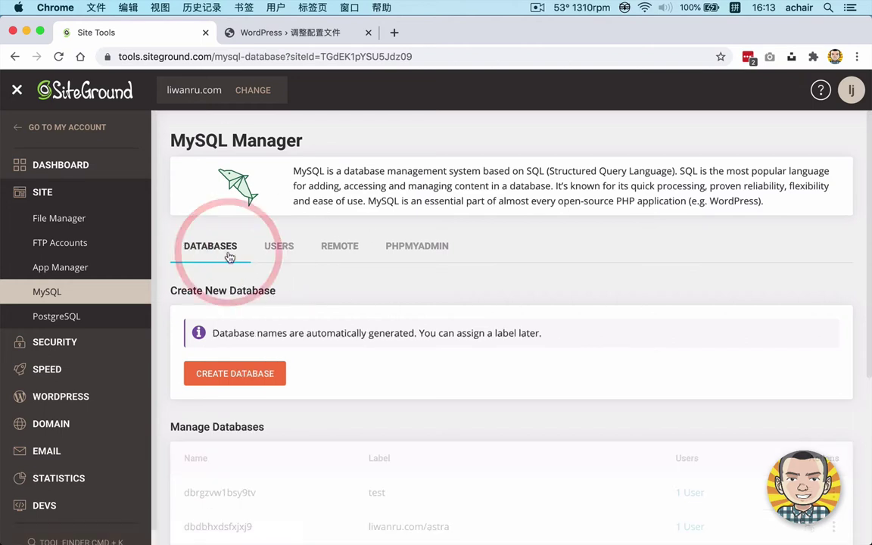
{"action": "left_click", "coordinate": [292, 251]}
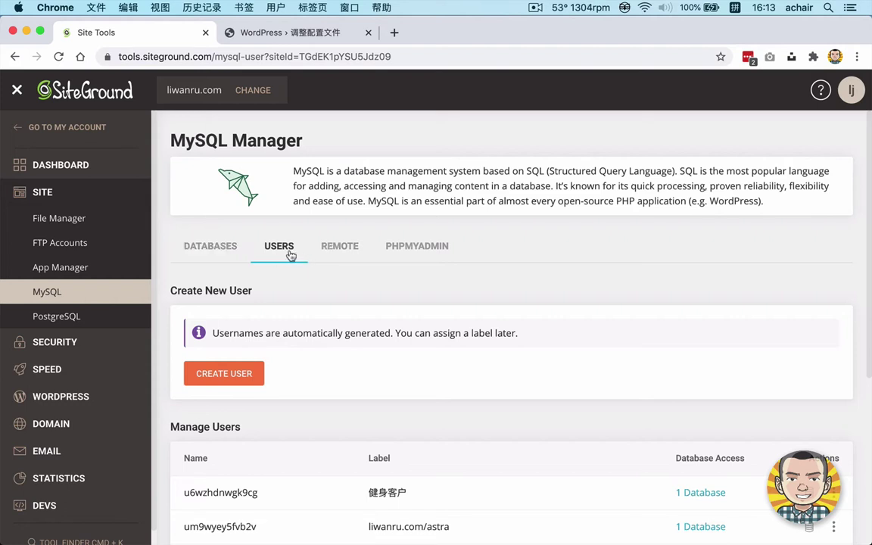
{"action": "scroll", "coordinate": [465, 314], "scroll_direction": "down", "scroll_amount": 5}
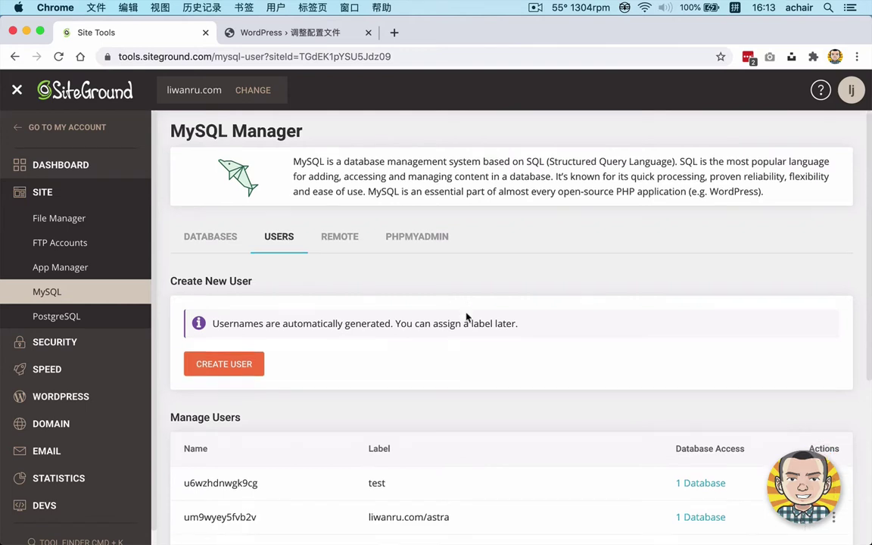
{"action": "scroll", "coordinate": [409, 427], "scroll_direction": "down", "scroll_amount": 1}
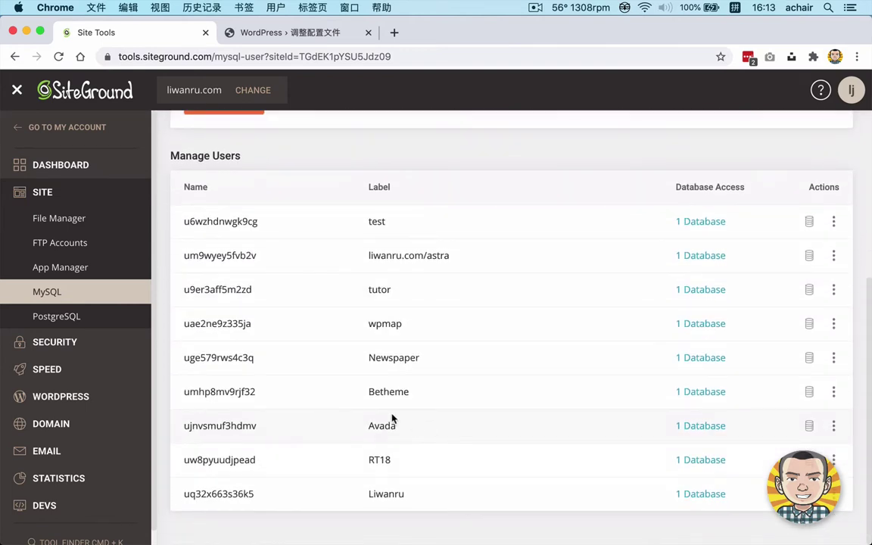
Copy the Avada user's generated name into the WordPress 用户名 field.
{"action": "left_click_drag", "start_coordinate": [369, 426], "coordinate": [399, 426]}
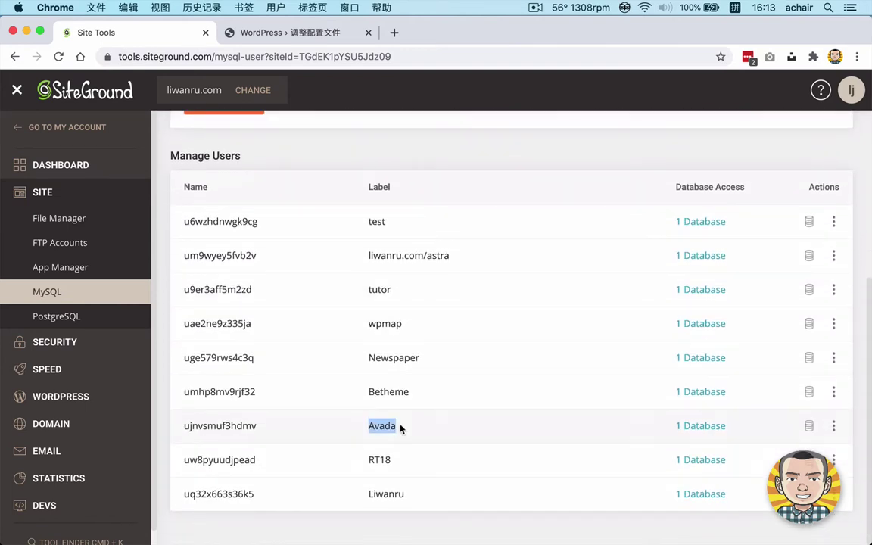
{"action": "double_click", "coordinate": [209, 426]}
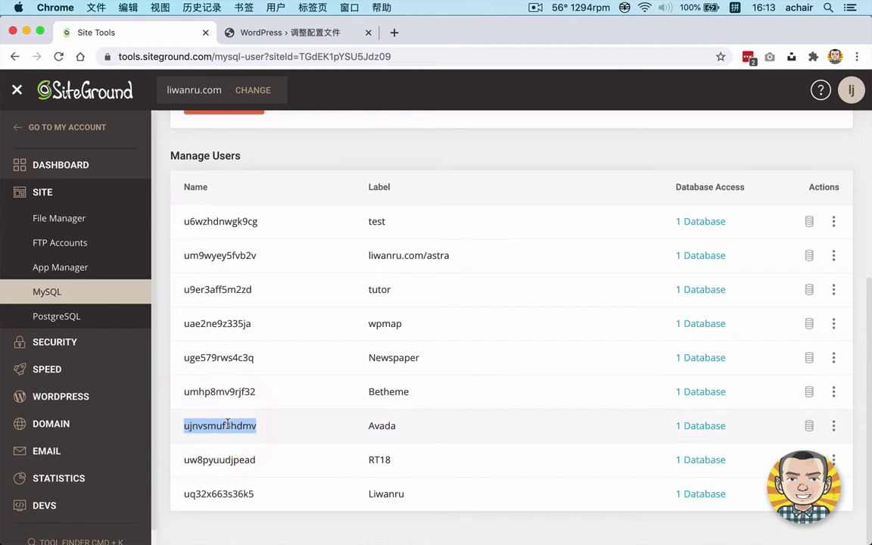
{"action": "right_click", "coordinate": [233, 426]}
{"action": "left_click", "coordinate": [253, 427]}
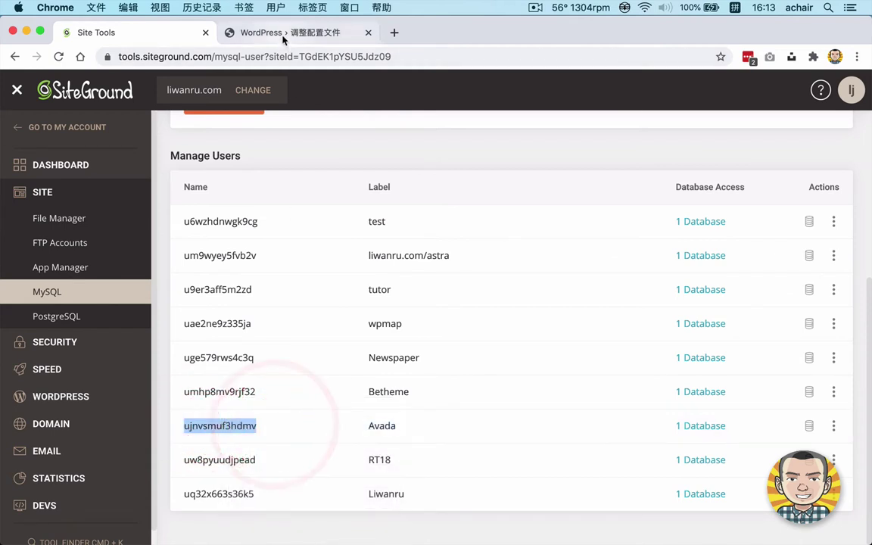
{"action": "left_click", "coordinate": [283, 37]}
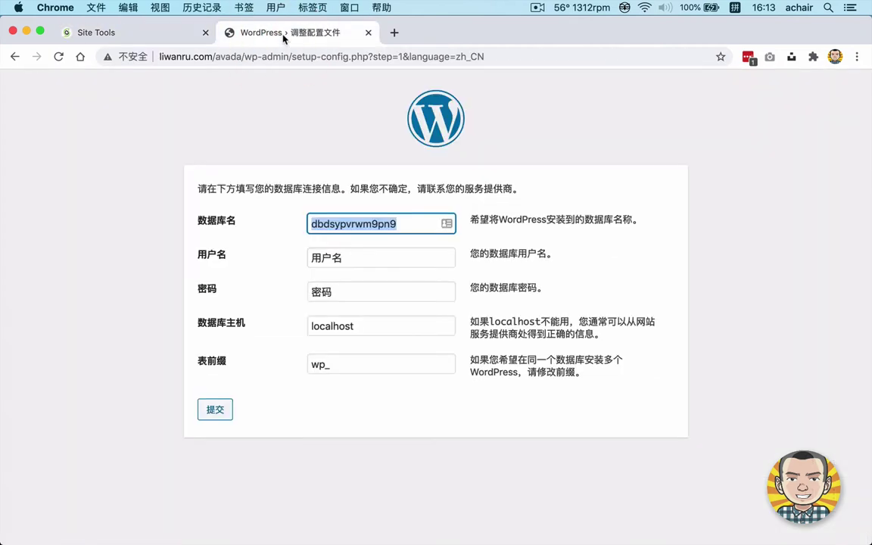
{"action": "double_click", "coordinate": [355, 259]}
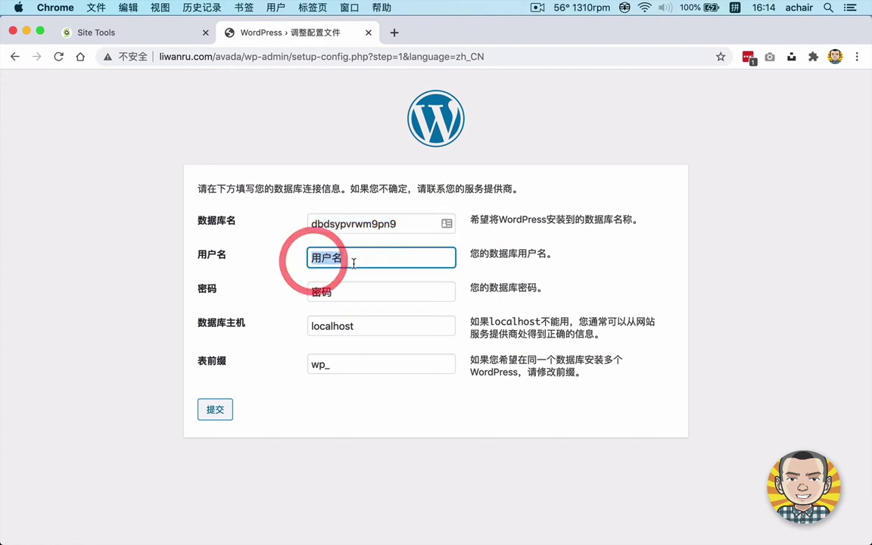
{"action": "key", "text": "super+v"}
Open the actions menu for the Avada database user in Site Tools.
{"action": "left_click", "coordinate": [141, 32]}
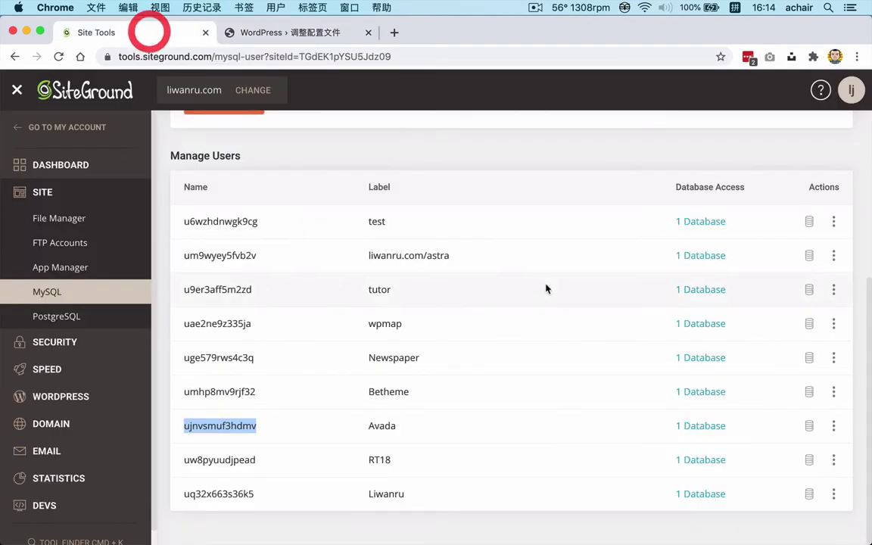
{"action": "left_click", "coordinate": [833, 427]}
{"action": "left_click", "coordinate": [833, 428]}
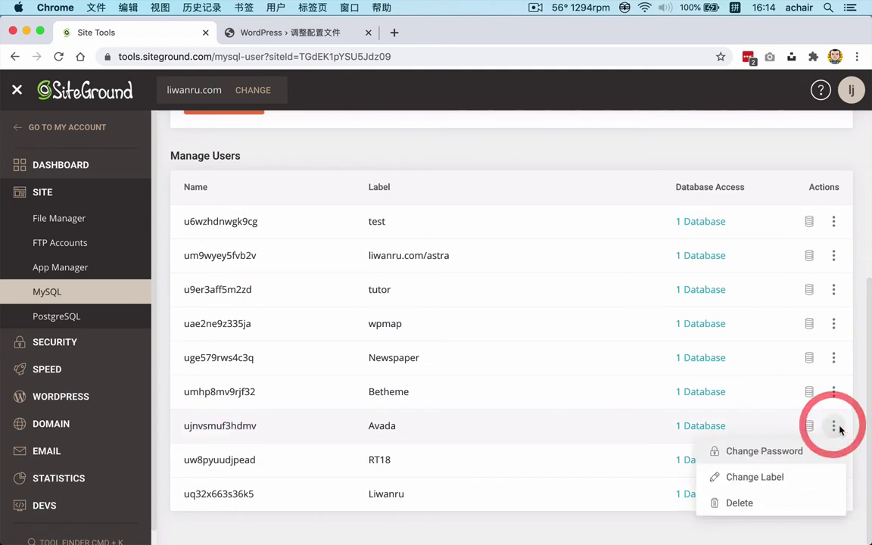
Generate a strong new password for the Avada user, copy it, and confirm the change.
{"action": "left_click", "coordinate": [768, 451]}
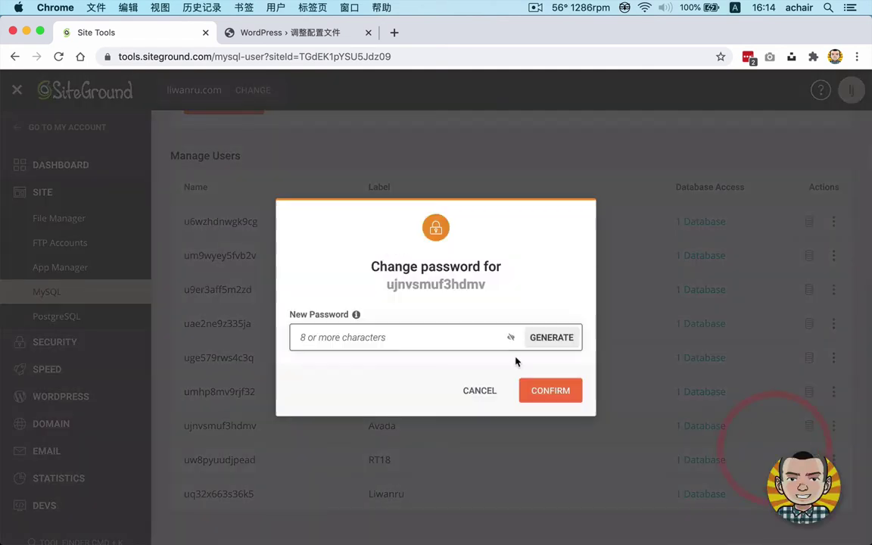
{"action": "left_click", "coordinate": [409, 345]}
{"action": "left_click", "coordinate": [545, 339]}
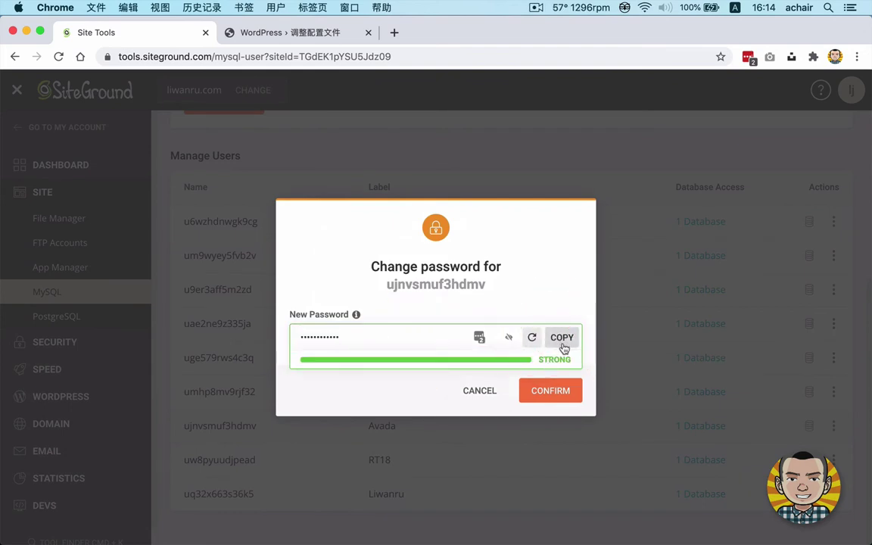
{"action": "left_click", "coordinate": [559, 345]}
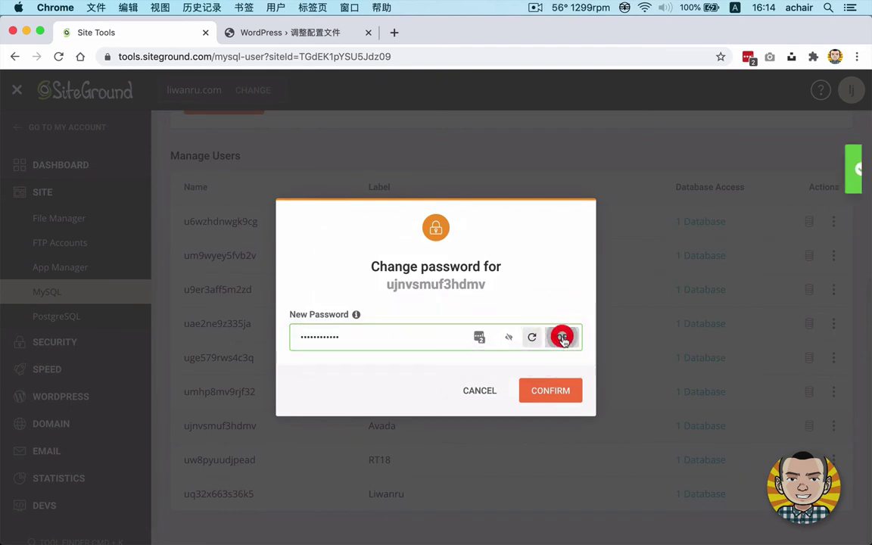
{"action": "left_click", "coordinate": [510, 343]}
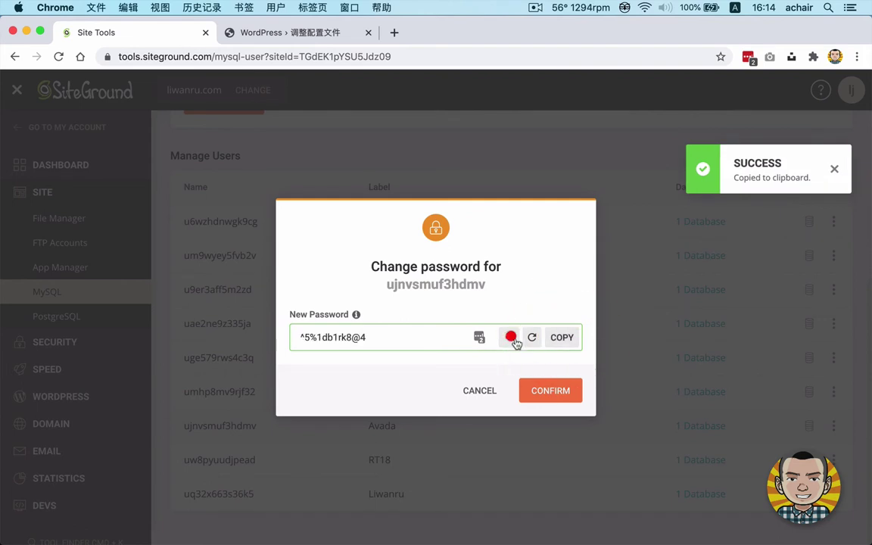
{"action": "left_click", "coordinate": [550, 396]}
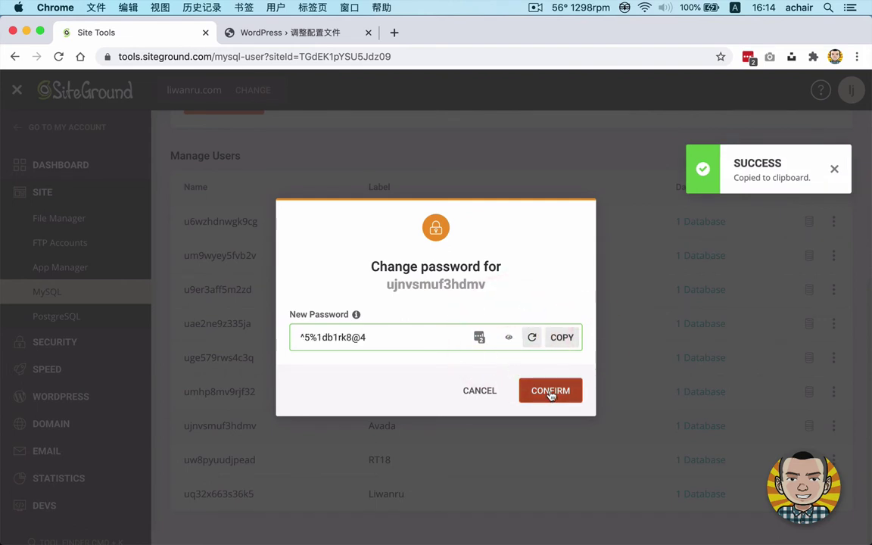
{"action": "left_click", "coordinate": [551, 392]}
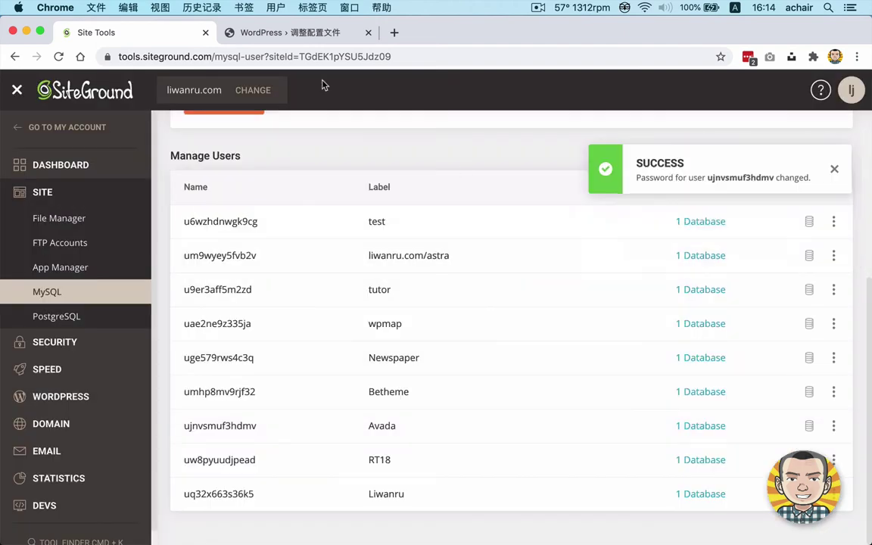
{"action": "left_click", "coordinate": [291, 40]}
Paste the new password into 密码 and review the database name, username, host and prefix.
{"action": "left_click", "coordinate": [310, 291]}
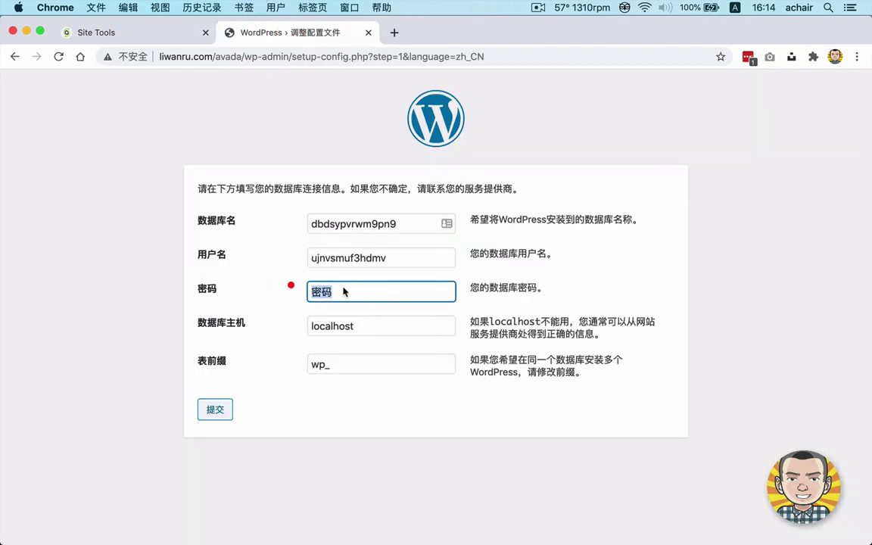
{"action": "key", "text": "super+v"}
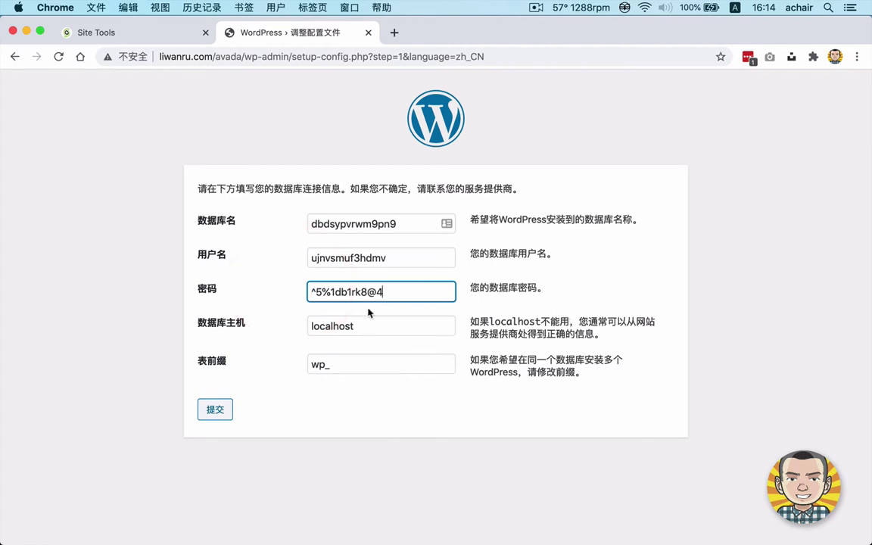
{"action": "double_click", "coordinate": [416, 223]}
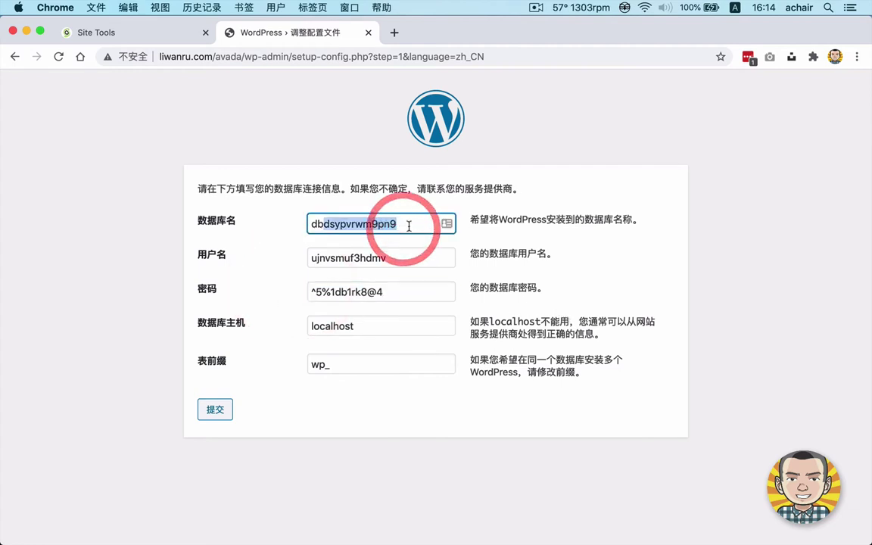
{"action": "left_click", "coordinate": [417, 223]}
{"action": "key", "text": "Tab"}
{"action": "left_click", "coordinate": [307, 252]}
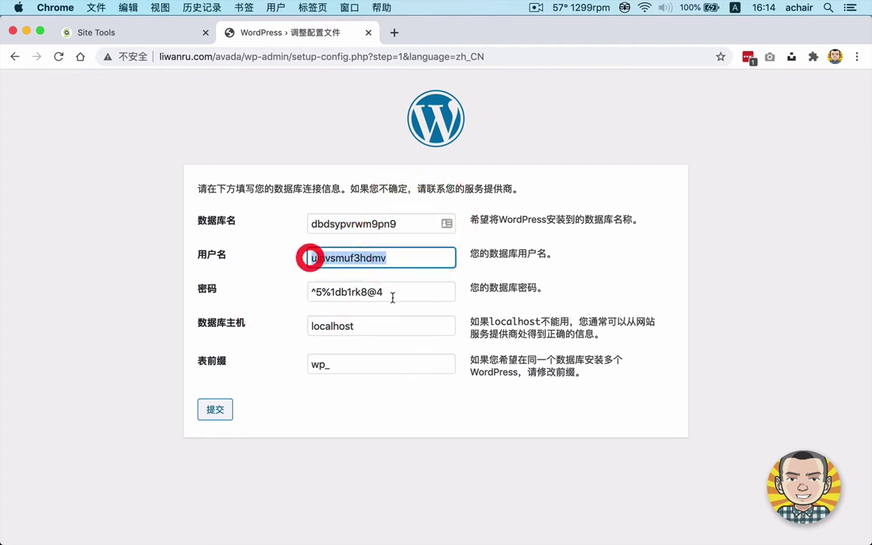
{"action": "key", "text": "Tab"}
{"action": "left_click", "coordinate": [439, 326]}
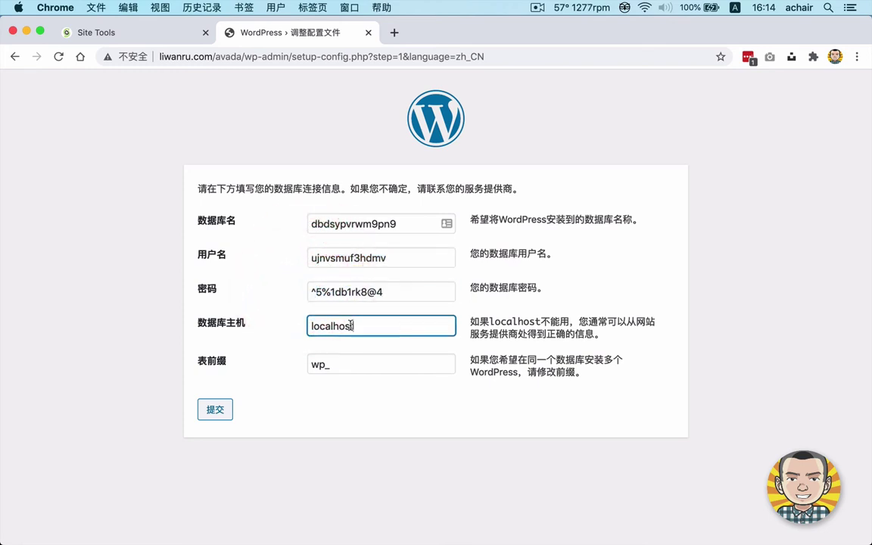
{"action": "double_click", "coordinate": [439, 326]}
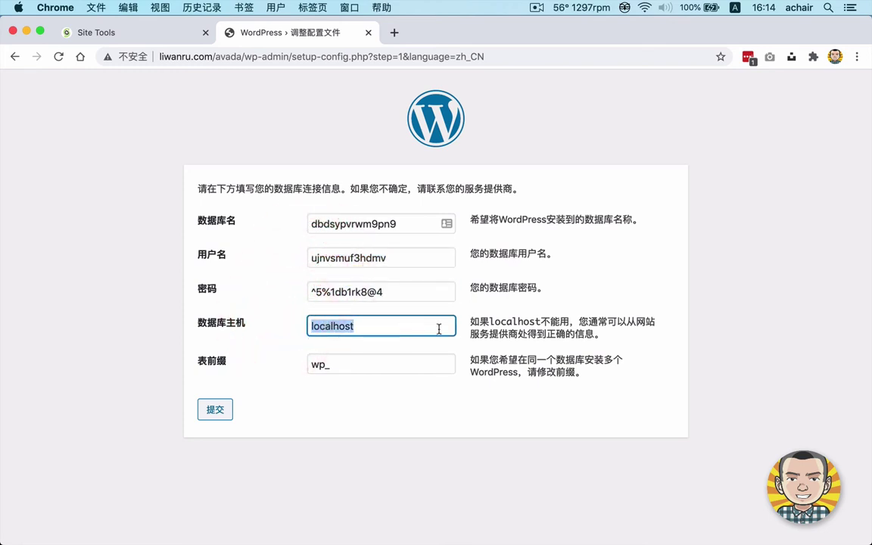
{"action": "key", "text": "Tab"}
{"action": "left_click", "coordinate": [273, 362]}
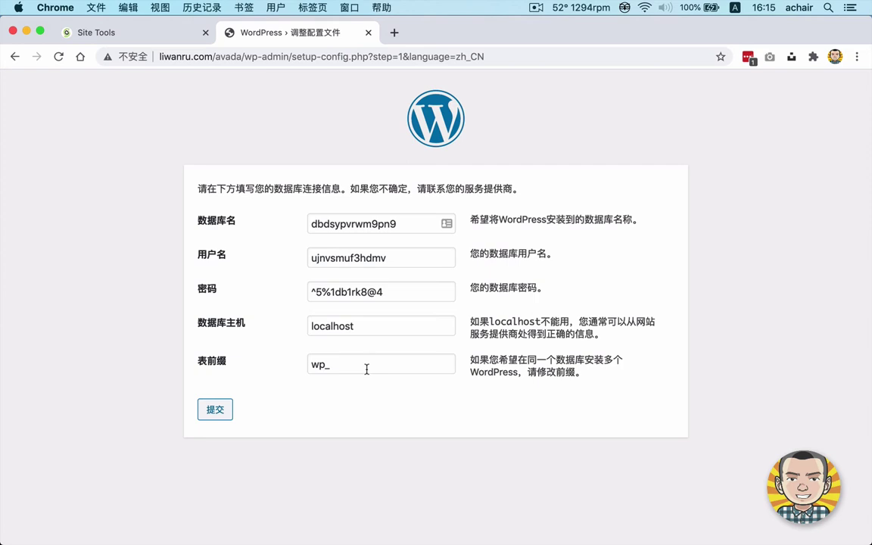
Submit the database details and read the connection success message.
{"action": "left_click", "coordinate": [215, 410]}
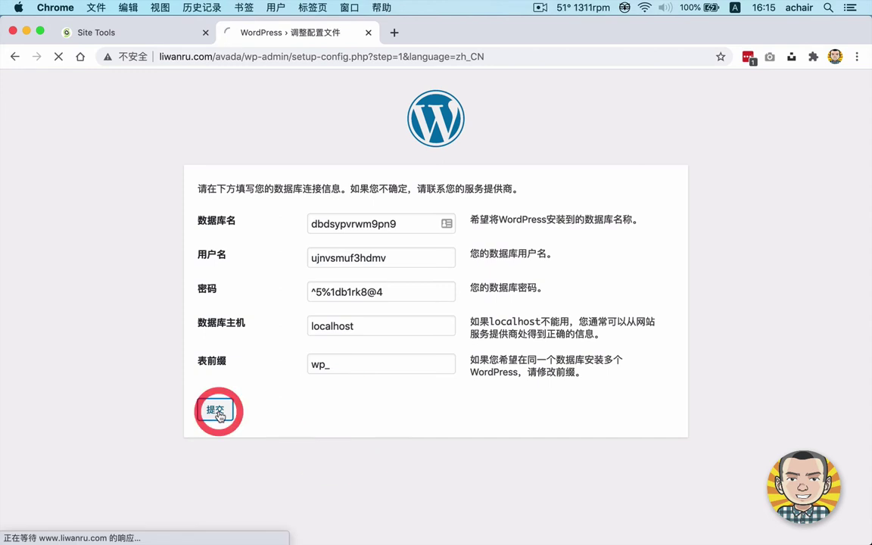
{"action": "left_click_drag", "start_coordinate": [196, 188], "coordinate": [454, 189]}
{"action": "left_click", "coordinate": [467, 187]}
{"action": "left_click_drag", "start_coordinate": [207, 188], "coordinate": [332, 186]}
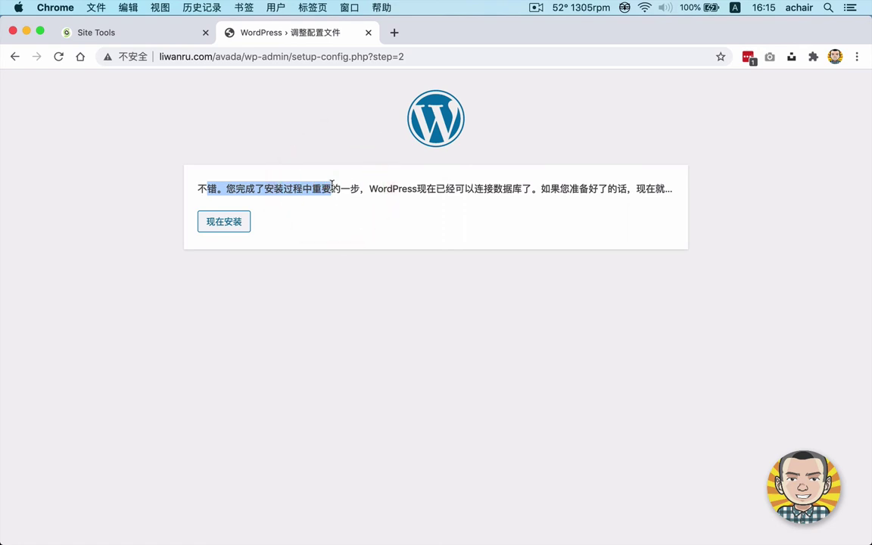
{"action": "left_click", "coordinate": [216, 224]}
Enter the site title Avada主题教程2021 using Chinese pinyin input.
{"action": "left_click", "coordinate": [362, 344]}
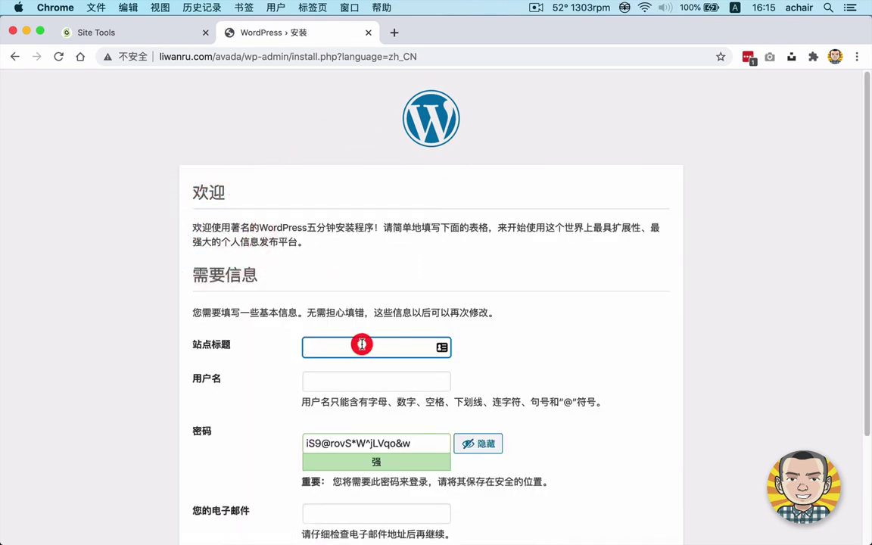
{"action": "type", "text": "a"}
{"action": "key", "text": "BackSpace"}
{"action": "key", "text": "ctrl+space"}
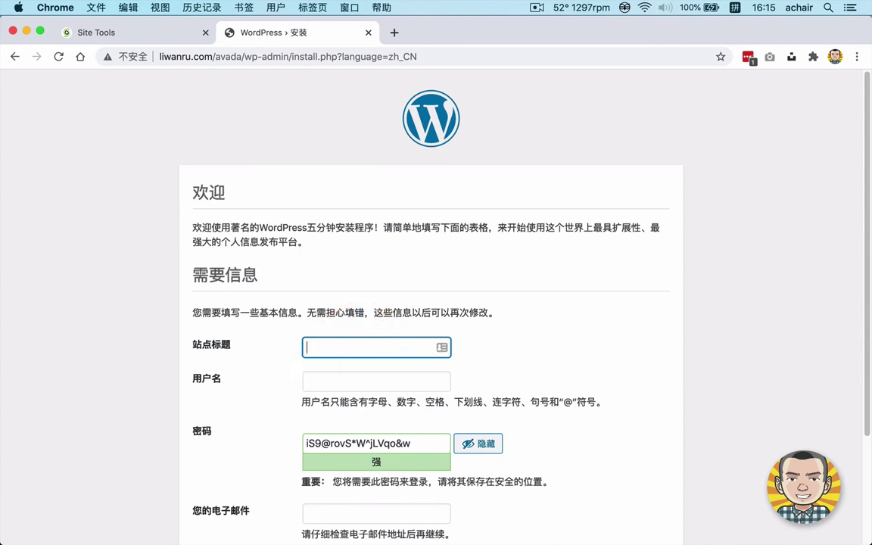
{"action": "type", "text": "avada"}
{"action": "key", "text": "space"}
{"action": "type", "text": "zhuti"}
{"action": "key", "text": "space"}
{"action": "type", "text": "jiaocheng"}
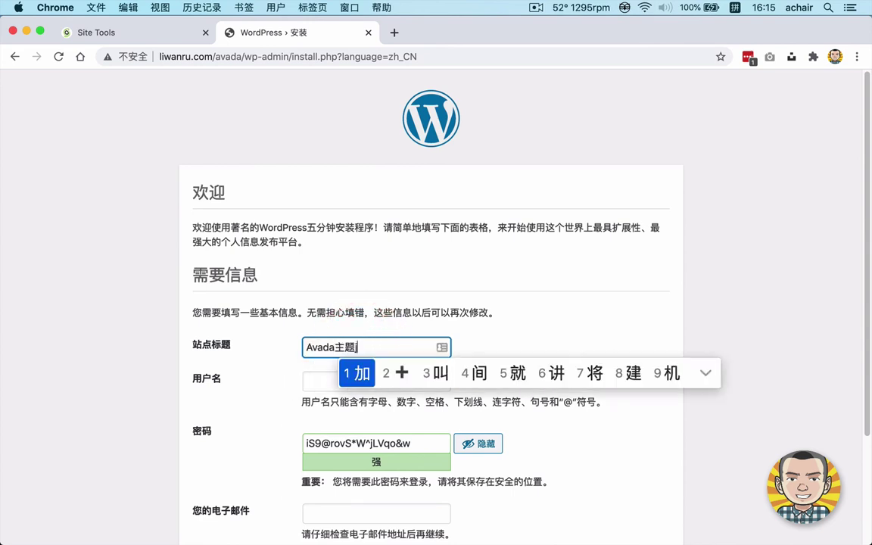
{"action": "key", "text": "space"}
{"action": "type", "text": "2021"}
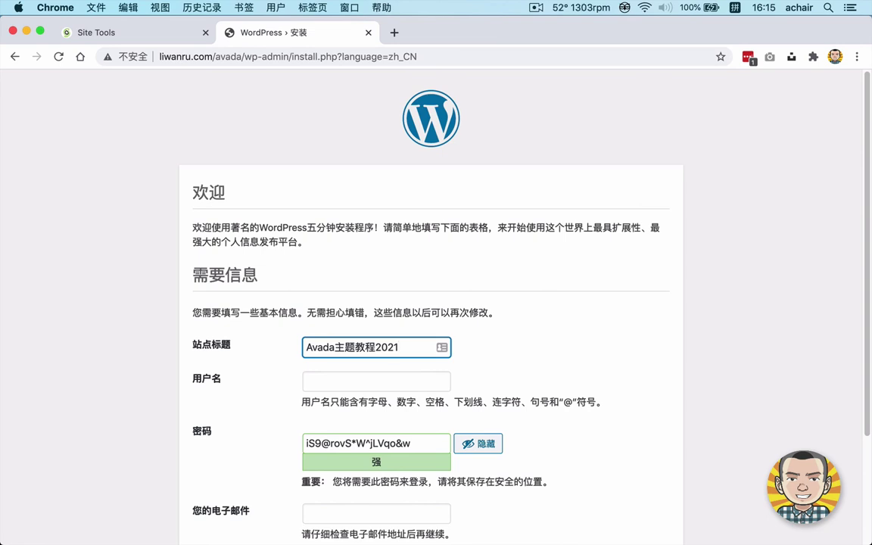
Set username admin, enter the admin e-mail, discourage search engine indexing, and install WordPress.
{"action": "left_click", "coordinate": [344, 382]}
{"action": "type", "text": "admin"}
{"action": "key", "text": "Return"}
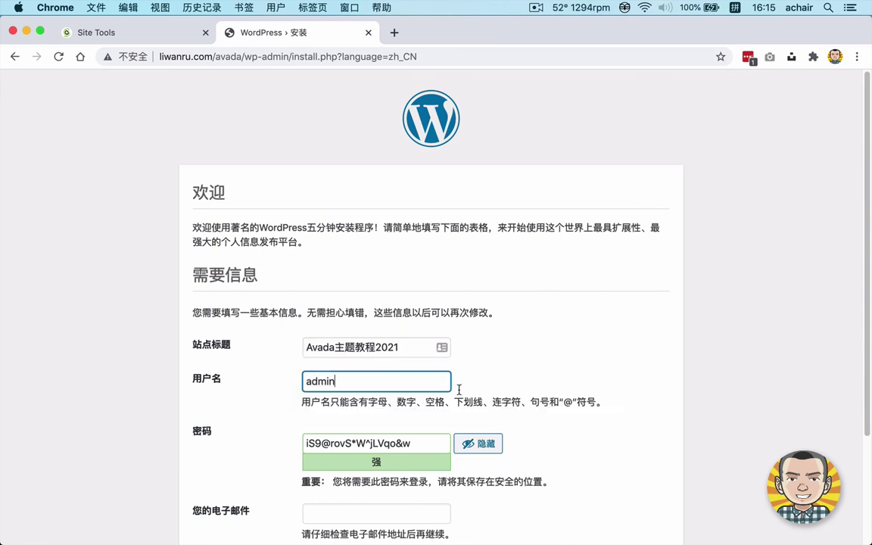
{"action": "scroll", "coordinate": [618, 363], "scroll_direction": "down", "scroll_amount": 4}
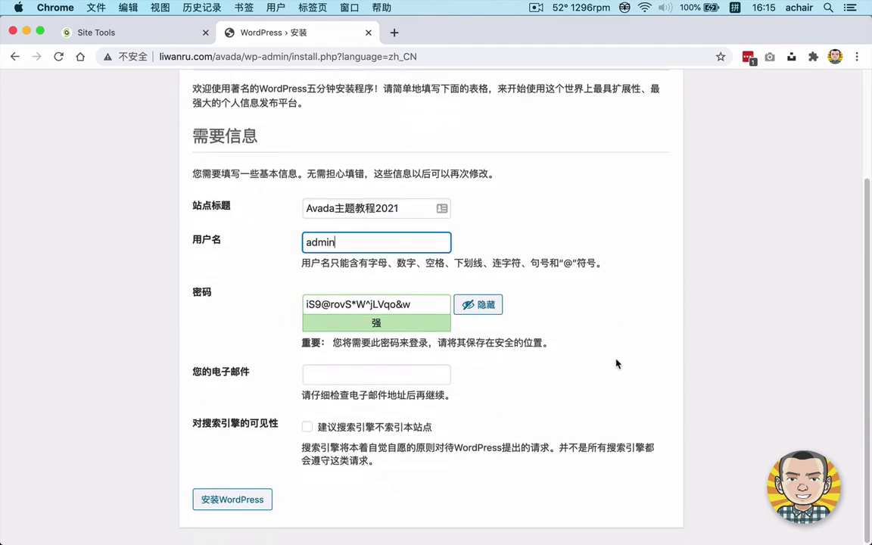
{"action": "left_click_drag", "start_coordinate": [411, 305], "coordinate": [156, 289]}
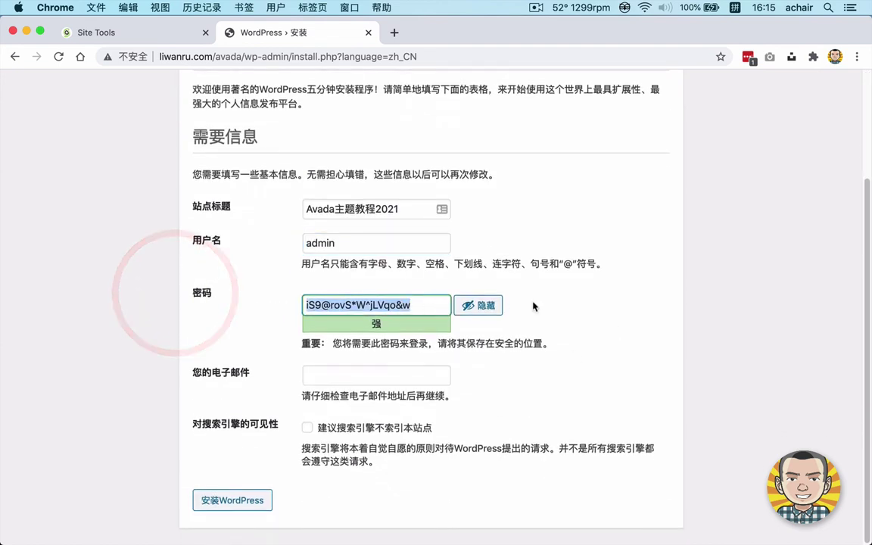
{"action": "left_click", "coordinate": [330, 376]}
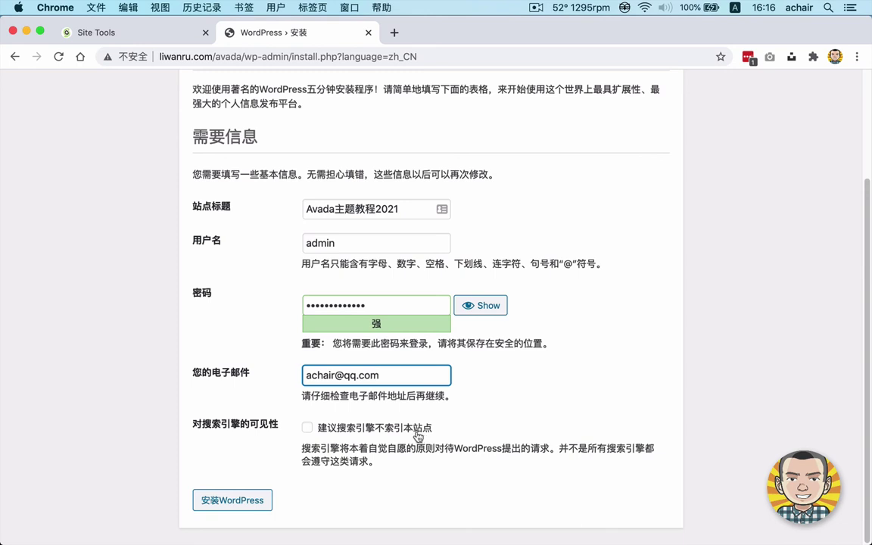
{"action": "left_click", "coordinate": [402, 429]}
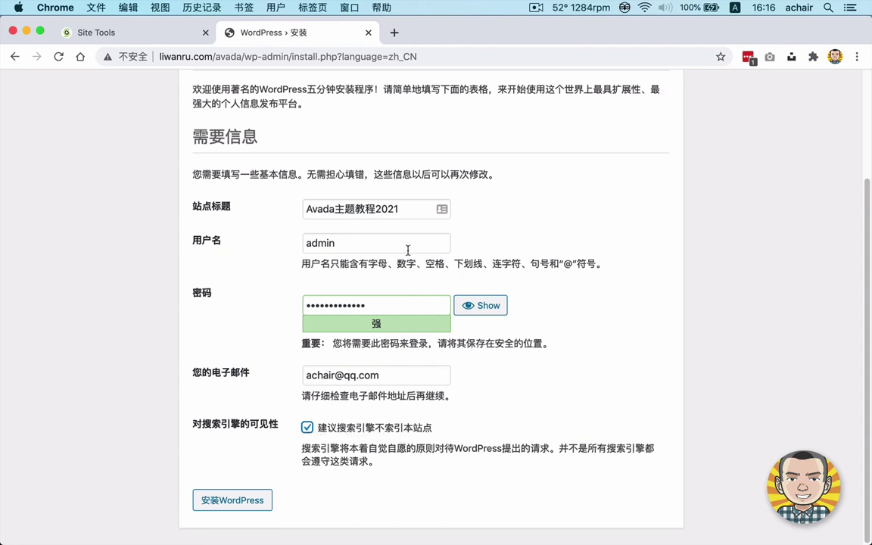
{"action": "left_click", "coordinate": [219, 503]}
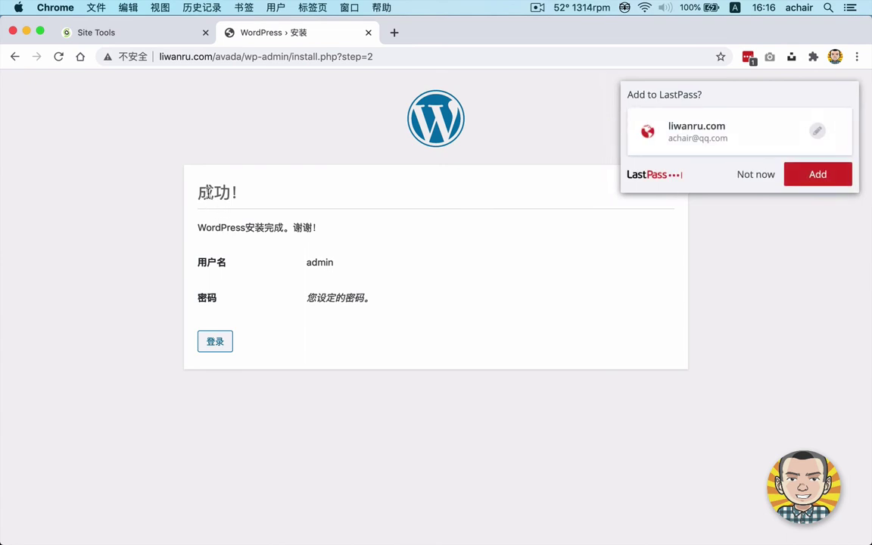
Open the new site's front page in another tab, then return to the login form.
{"action": "left_click", "coordinate": [256, 195]}
{"action": "left_click", "coordinate": [213, 341]}
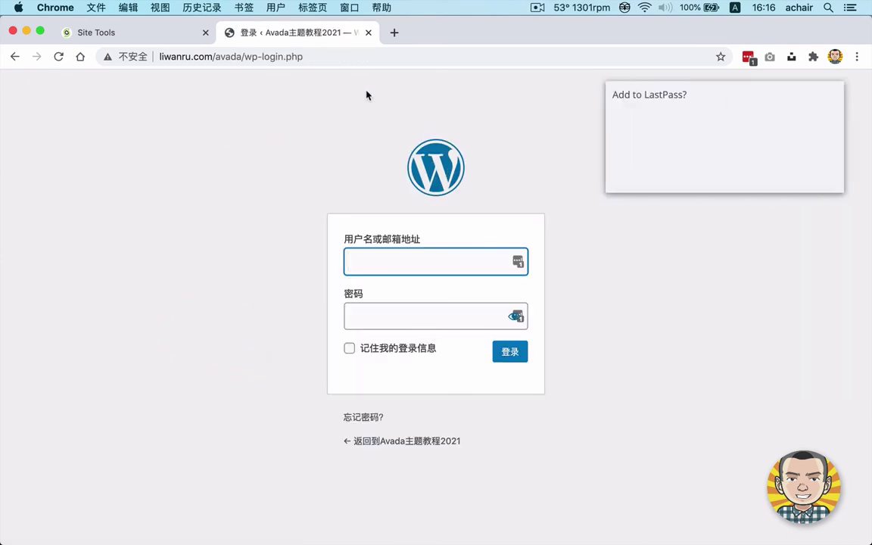
{"action": "left_click", "coordinate": [403, 445], "text": "super"}
{"action": "left_click", "coordinate": [424, 33]}
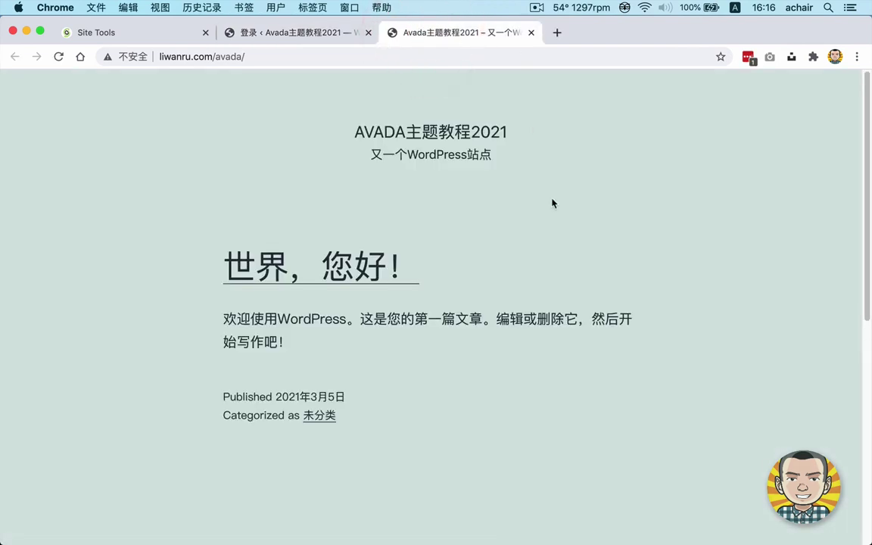
{"action": "left_click", "coordinate": [292, 33]}
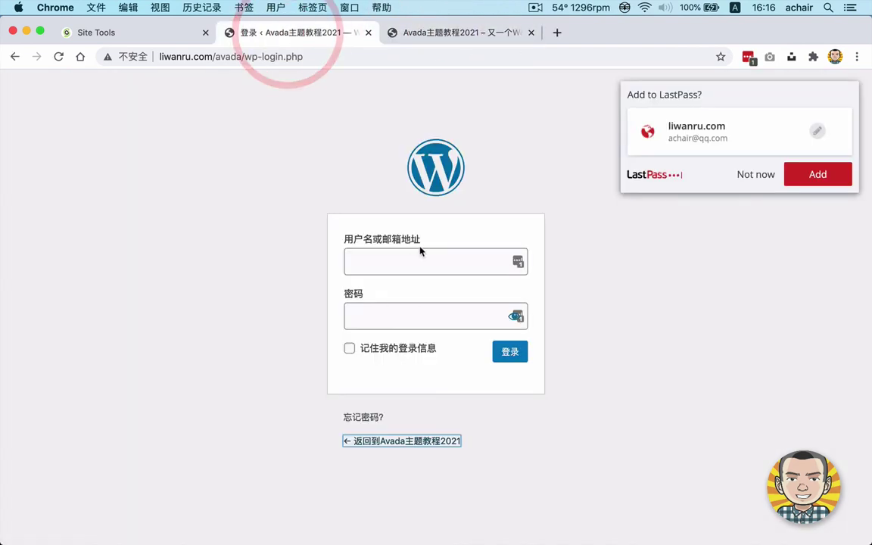
Log in as admin with the account password and dismiss the LastPass save prompt.
{"action": "left_click", "coordinate": [421, 264]}
{"action": "type", "text": "admin"}
{"action": "key", "text": "Tab"}
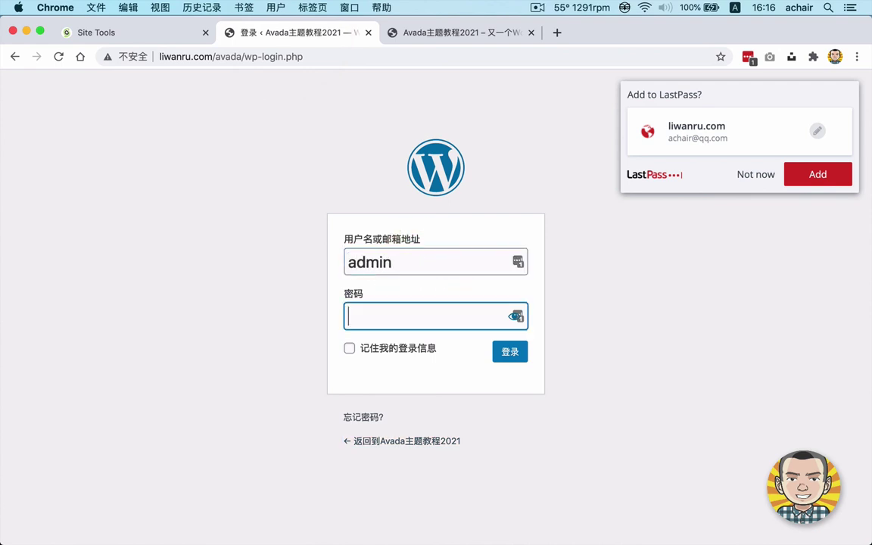
{"action": "type", "text": "*************"}
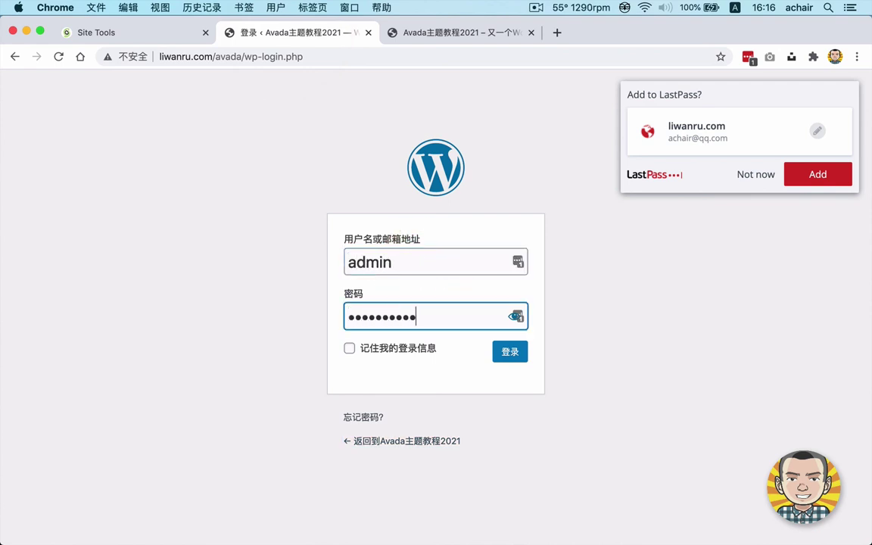
{"action": "key", "text": "Return"}
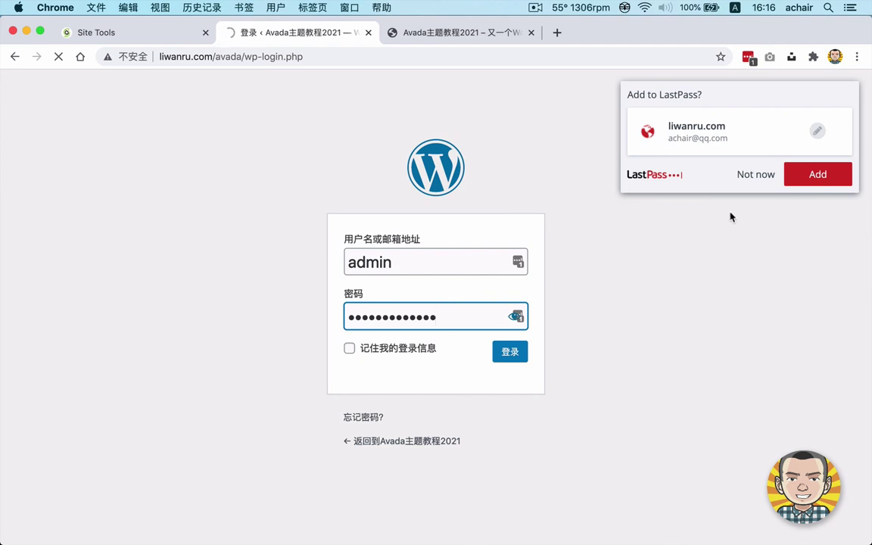
{"action": "left_click", "coordinate": [749, 177]}
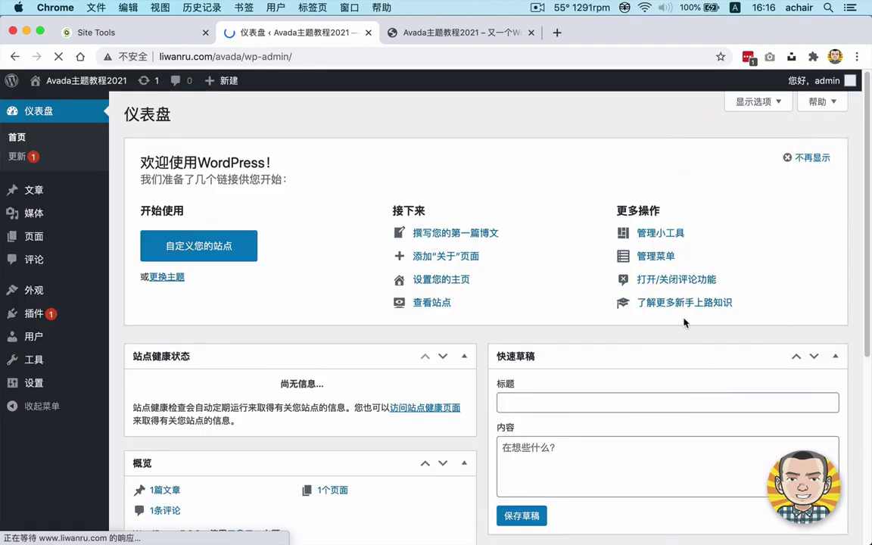
{"action": "left_click", "coordinate": [438, 114]}
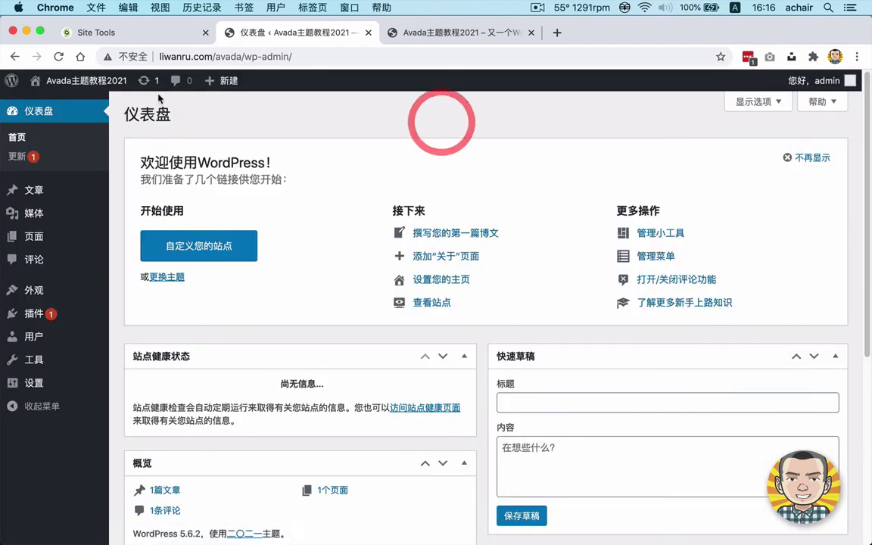
{"action": "left_click", "coordinate": [463, 115]}
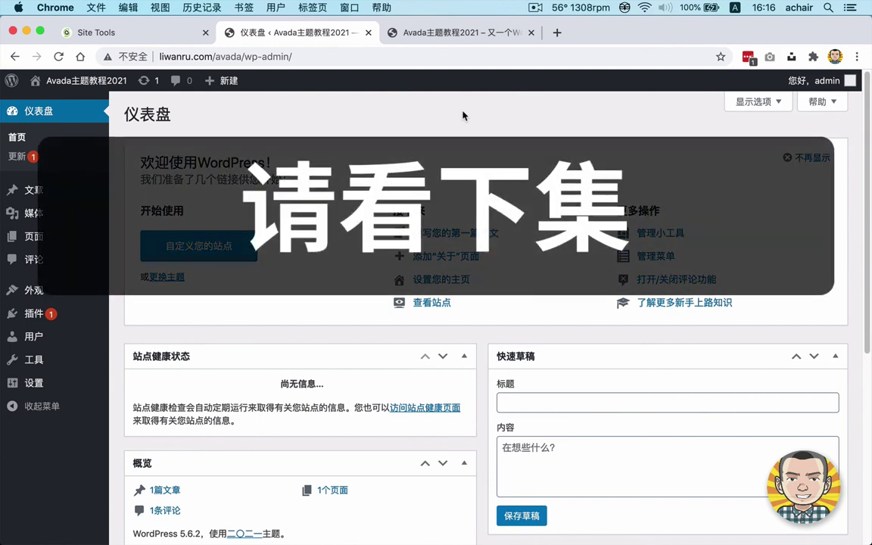
{"action": "left_click", "coordinate": [463, 115]}
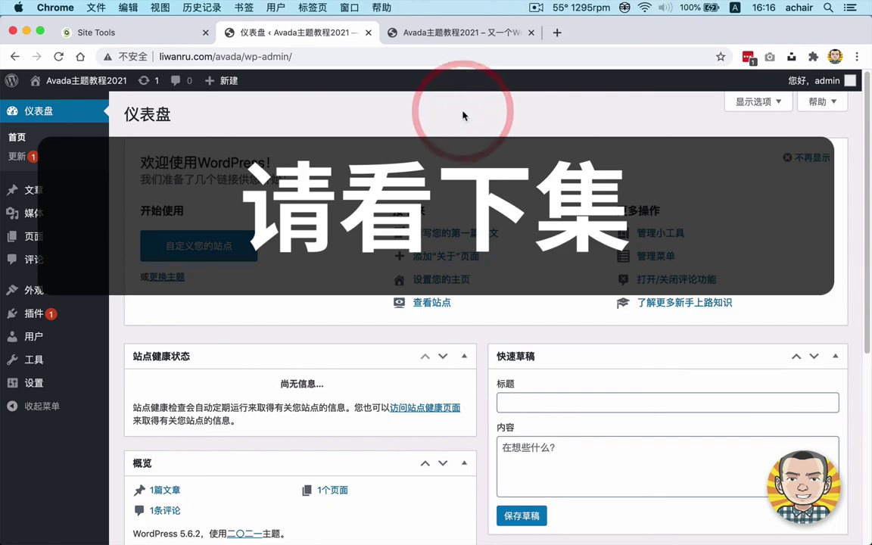